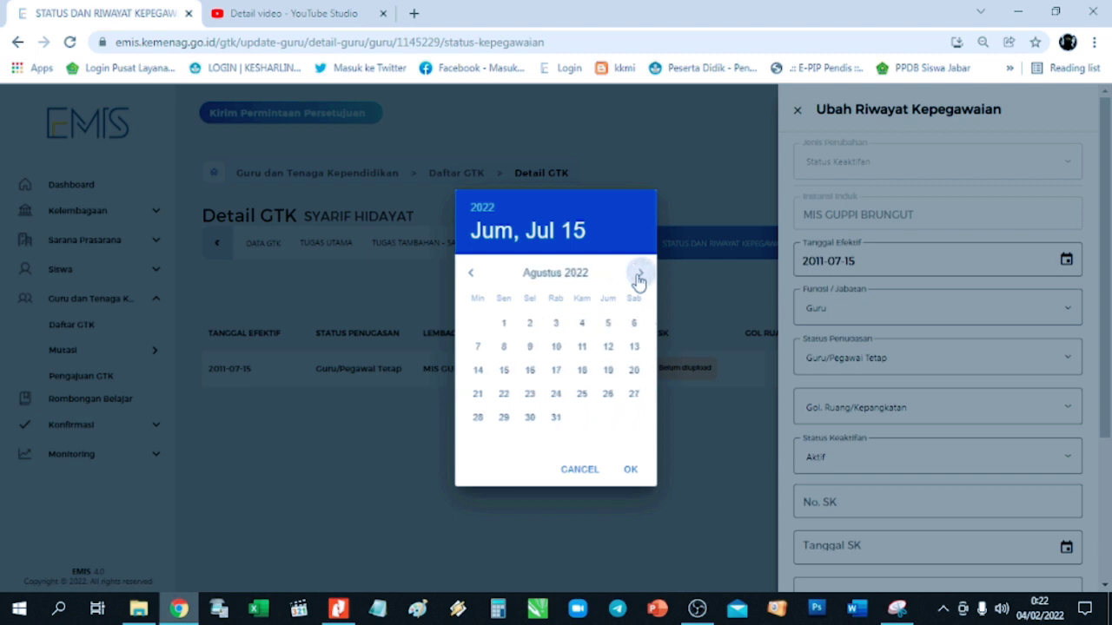
click(471, 274)
click(471, 275)
click(472, 274)
click(472, 274)
click(472, 275)
click(472, 276)
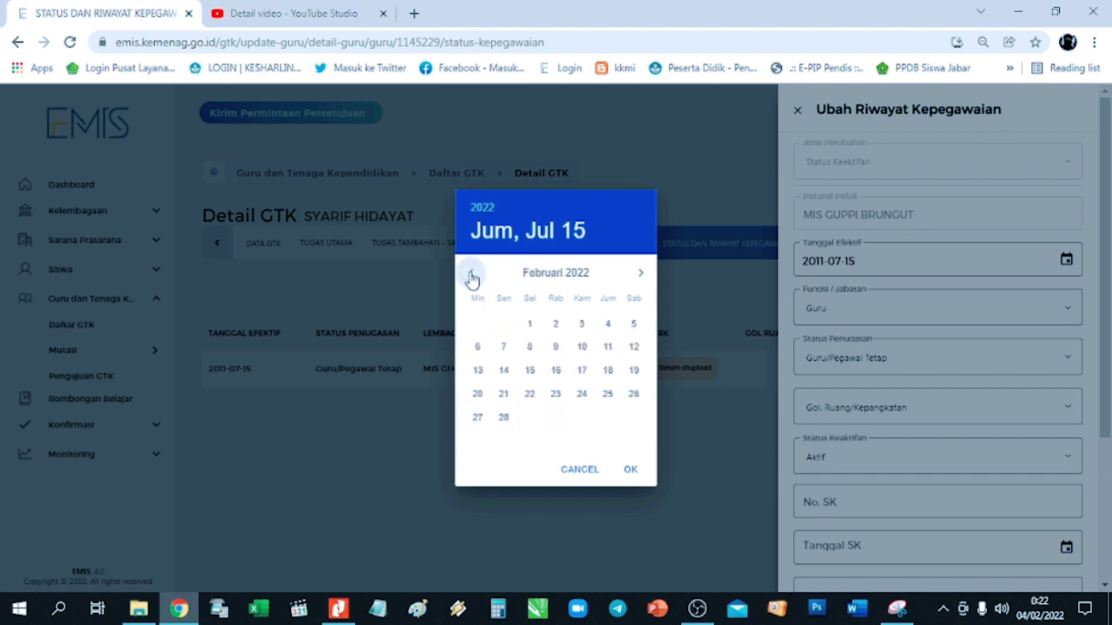
click(582, 324)
click(631, 469)
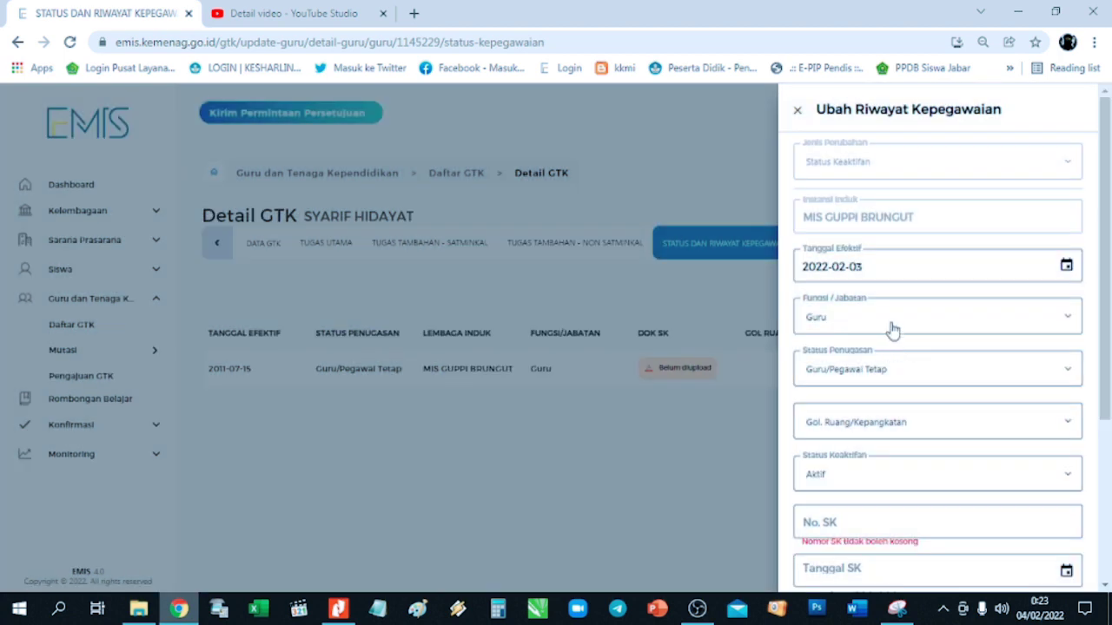
- Set function Guru, assignment status Guru/Pegawai Tetap, and activity status Tidak Aktif
click(880, 322)
click(840, 348)
click(875, 371)
click(877, 397)
scroll(874, 464, down, 2)
click(847, 392)
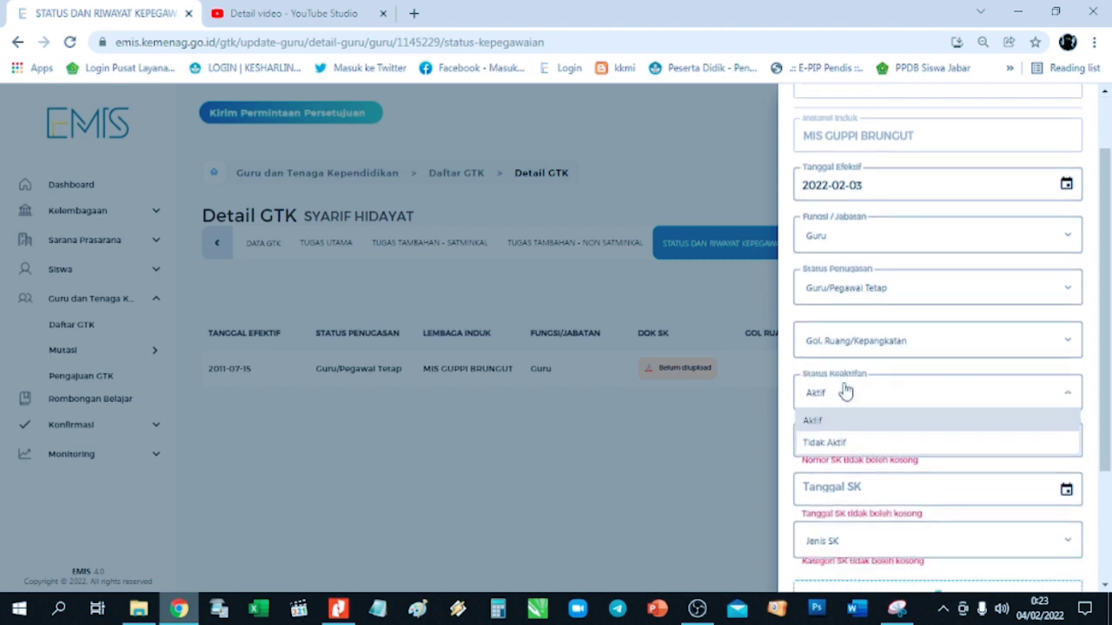
click(825, 442)
- Choose Pindah Pekerjaan as the inactive reason, then switch to Microsoft Word for the SK number
scroll(913, 345, down, 2)
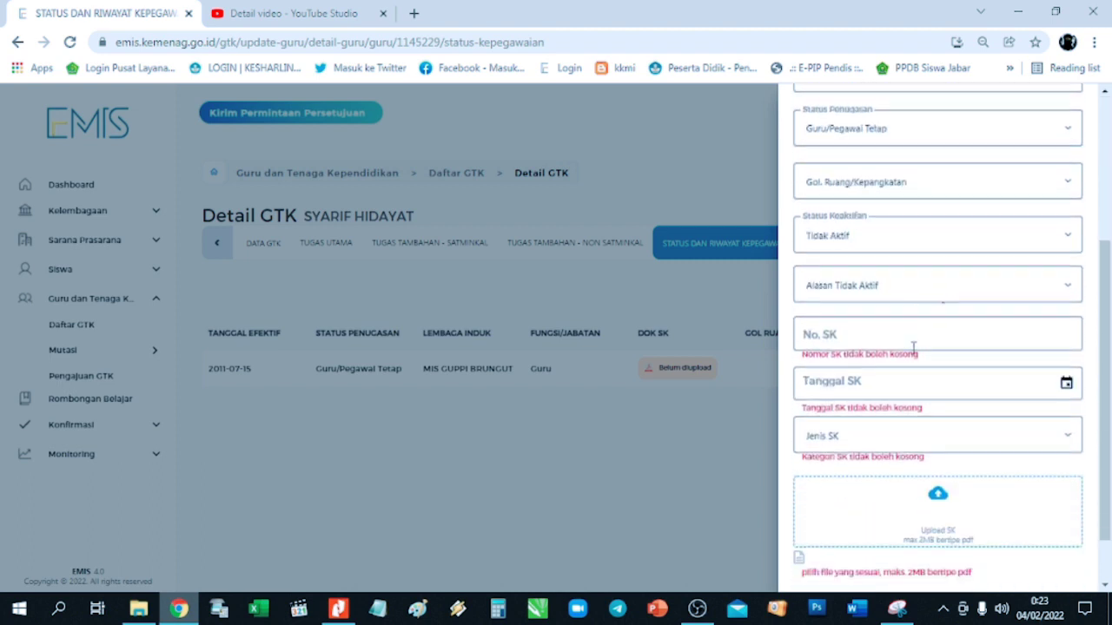
click(869, 299)
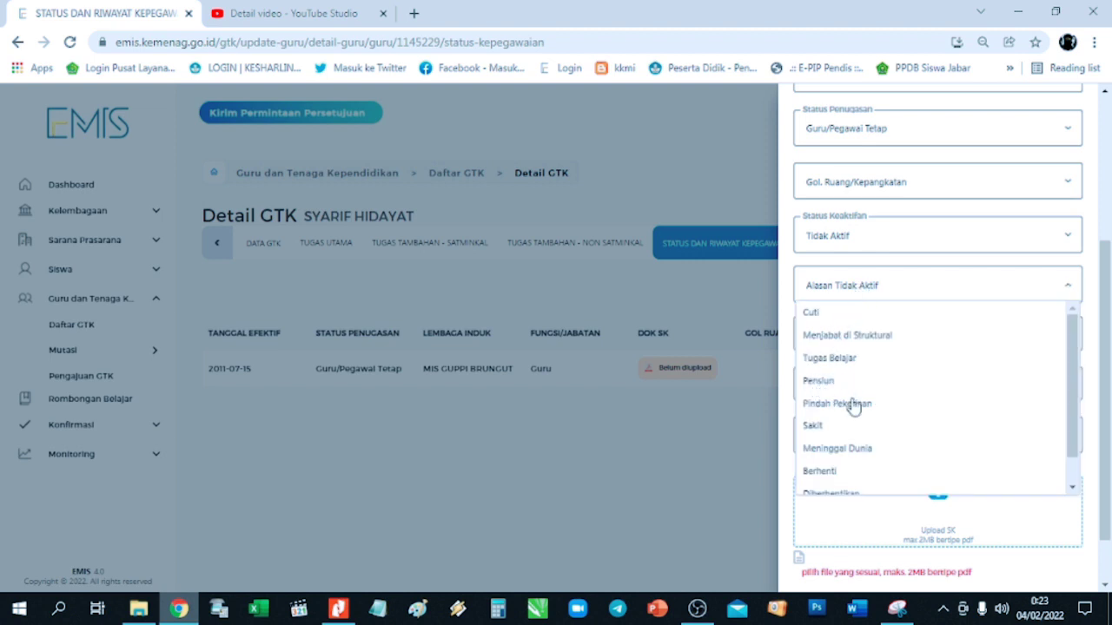
click(854, 405)
click(864, 292)
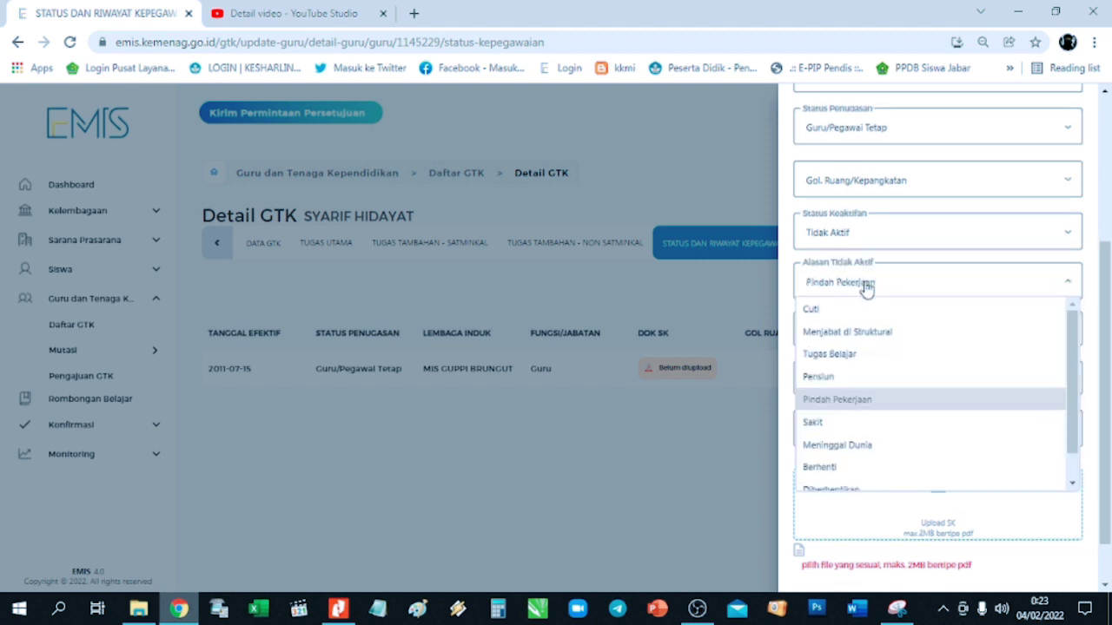
scroll(864, 406, down, 1)
scroll(890, 387, down, 1)
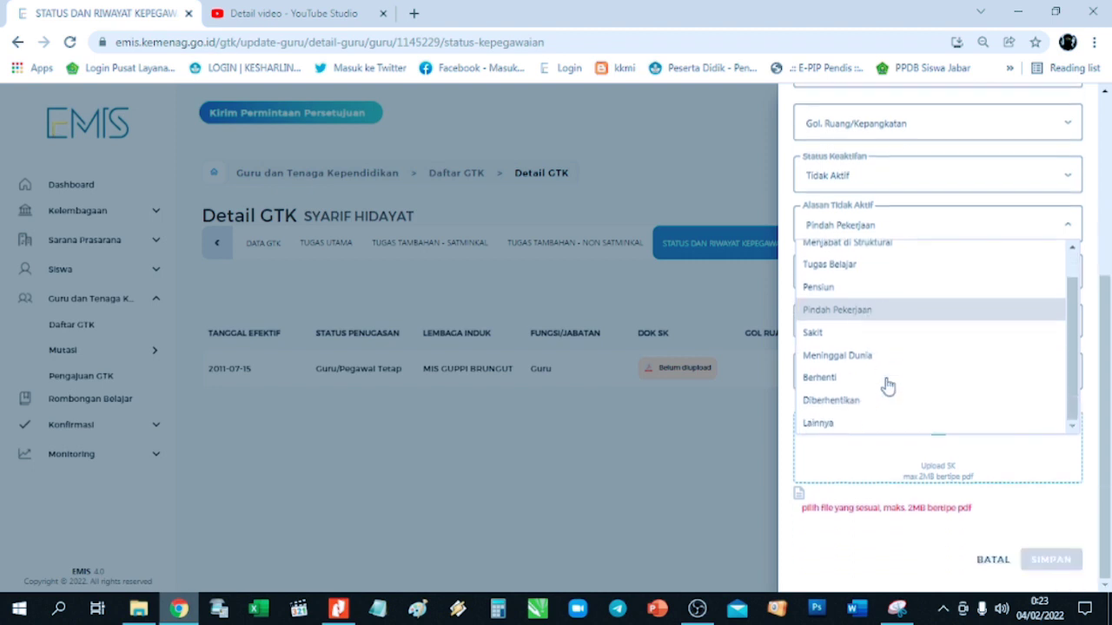
click(844, 312)
click(848, 273)
click(870, 607)
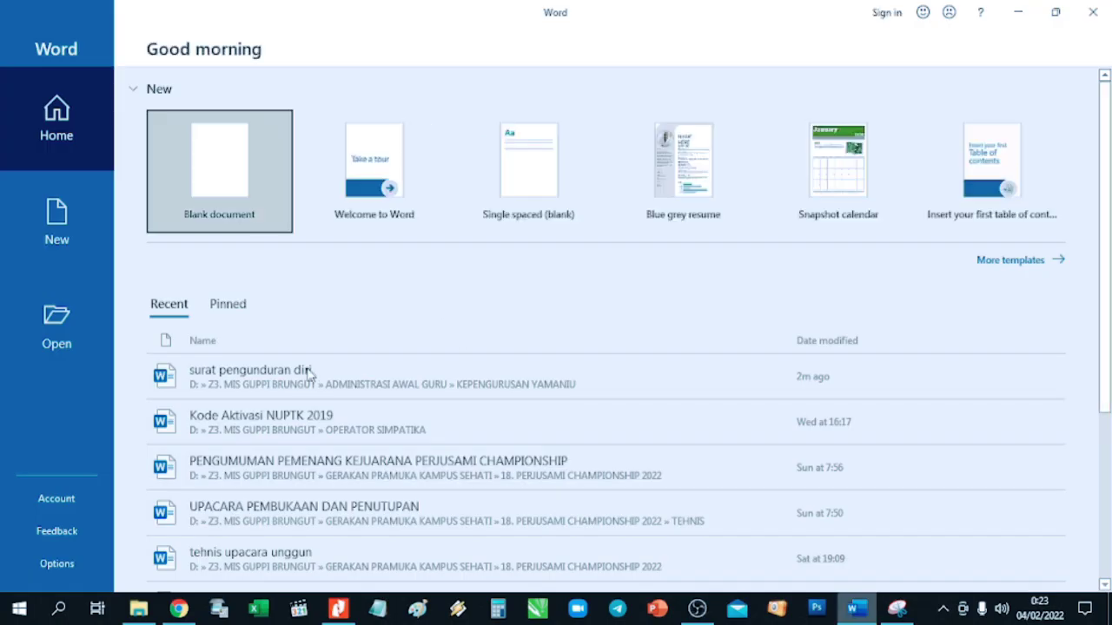
- Copy letter number No. 007/SKN-YAMANIU/VII/2022 from 'surat pengunduran diri' in Word, then return to EMIS
click(303, 384)
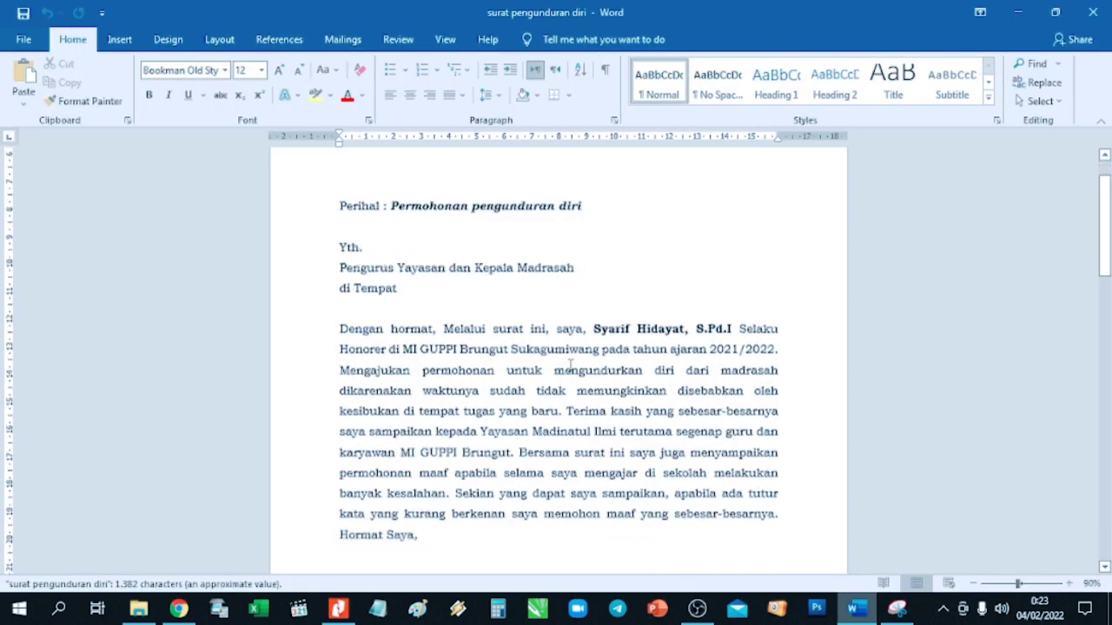
scroll(620, 425, down, 10)
scroll(622, 445, down, 3)
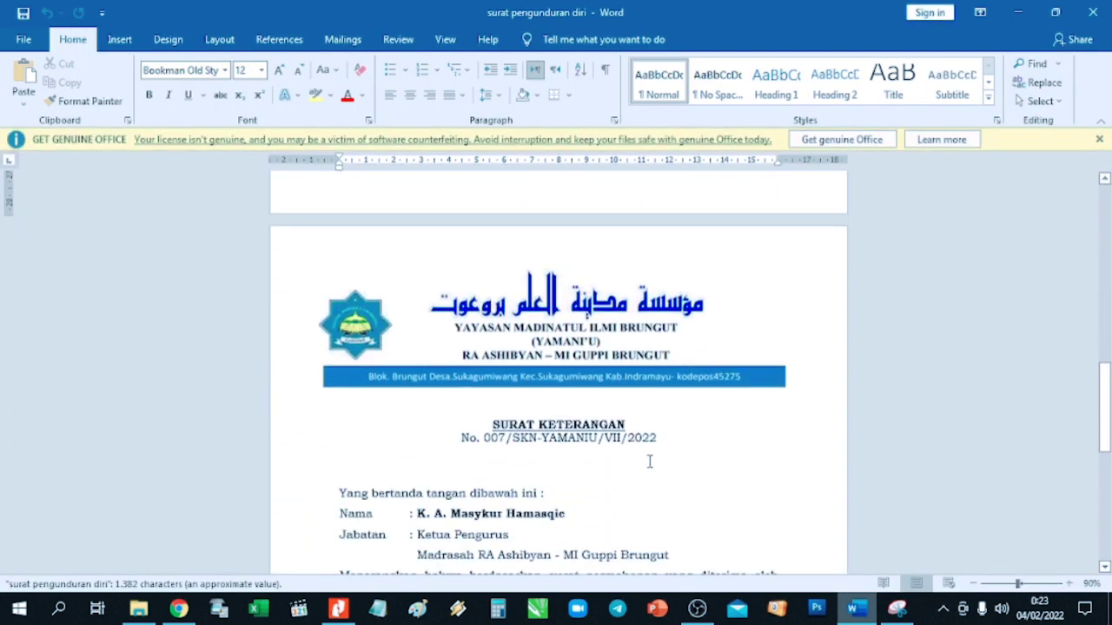
drag(665, 440, 463, 438)
key(ctrl+c)
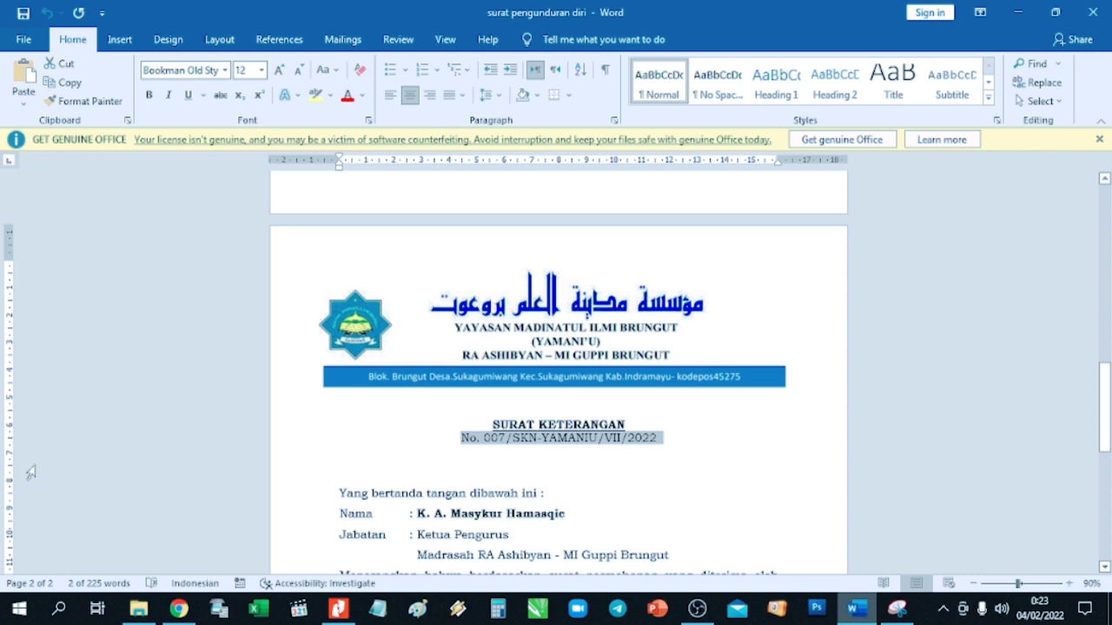
click(178, 608)
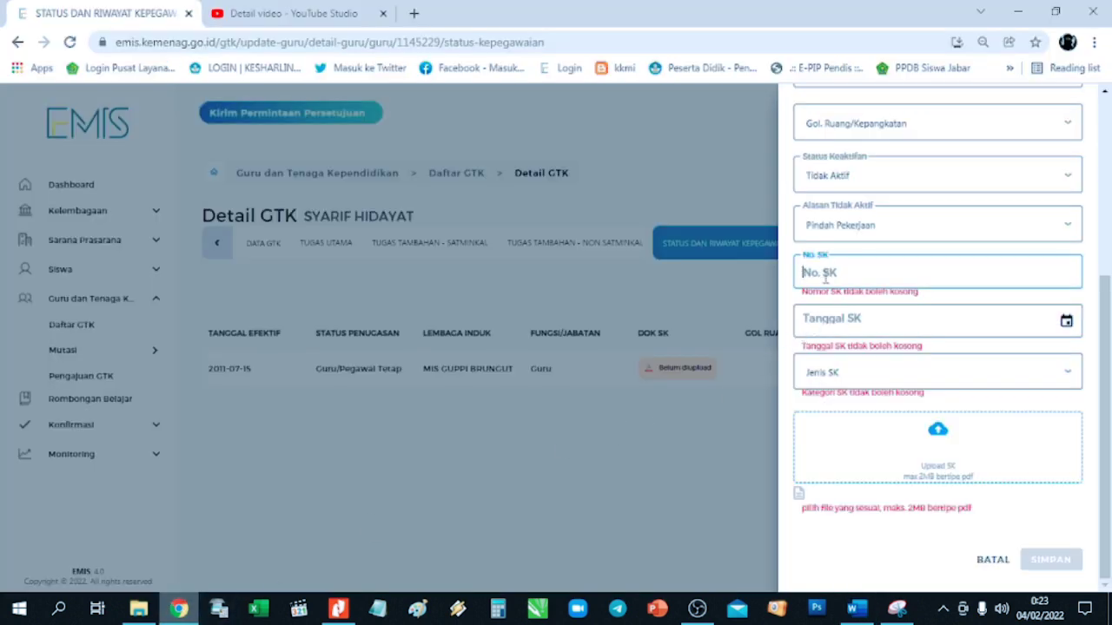
- Enter SK number No. 007/SKN-YAMANIU/VII/2022, SK date 2022-02-04, SK type SK Yayasan, and start the upload
key(ctrl+v)
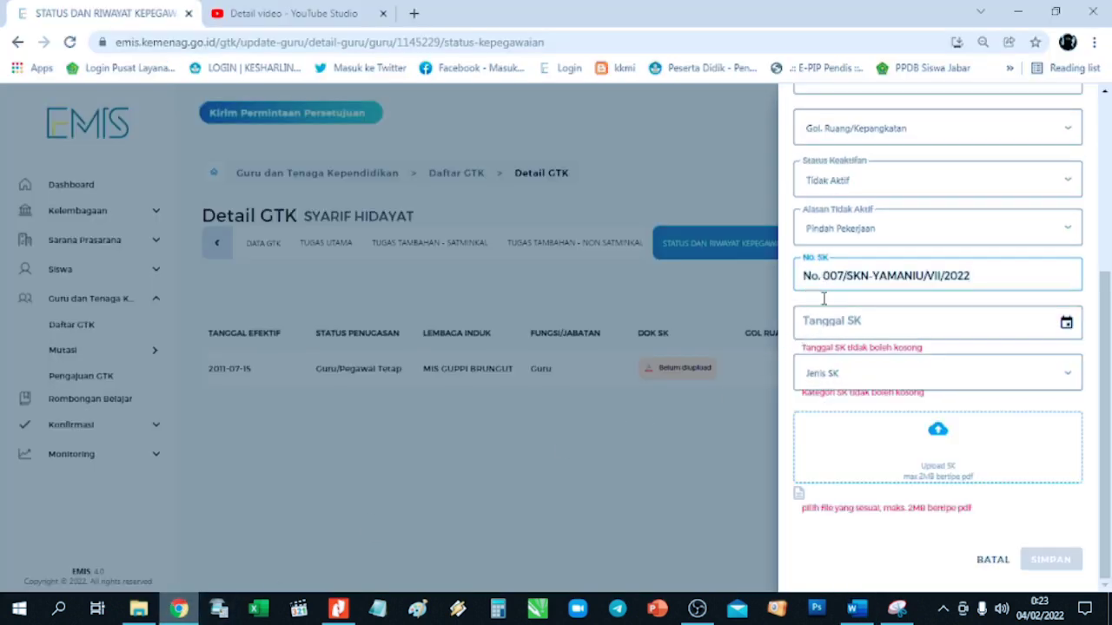
click(834, 321)
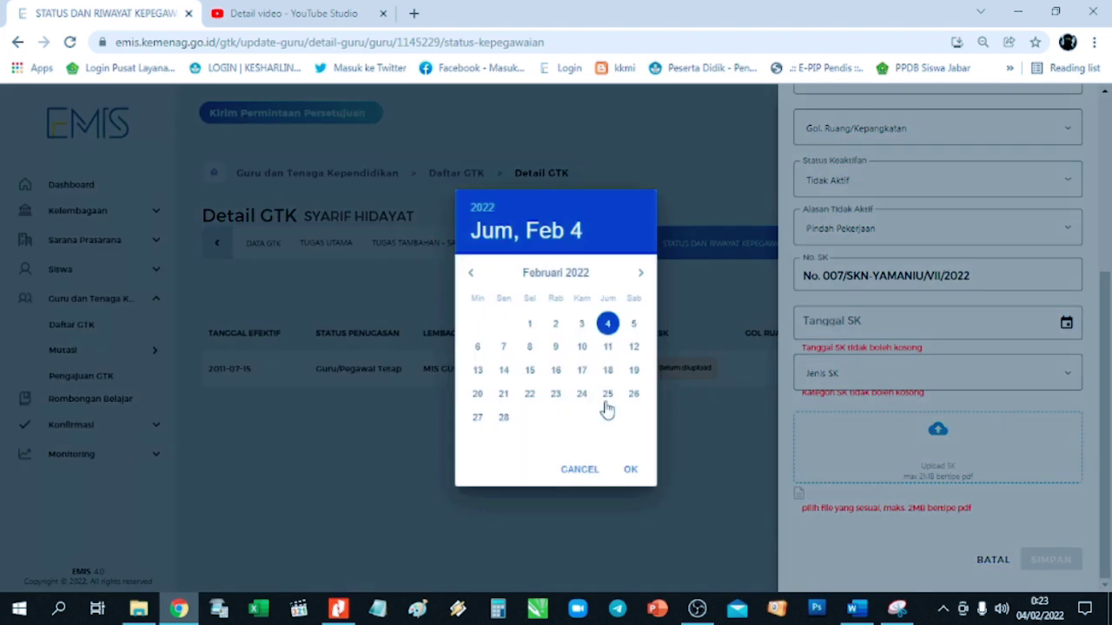
click(631, 469)
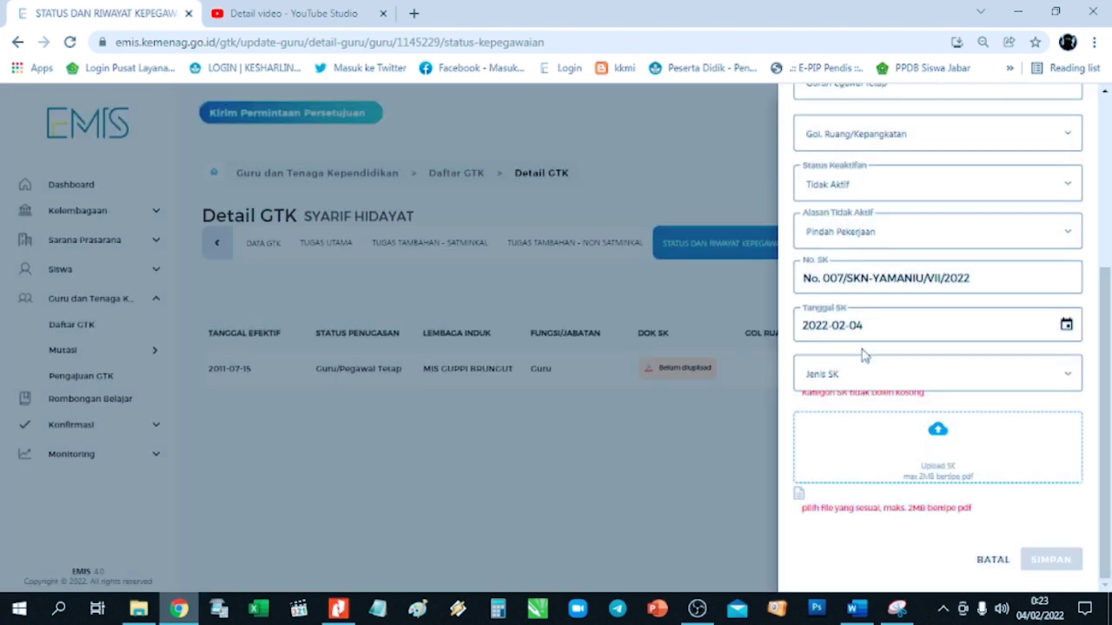
click(857, 375)
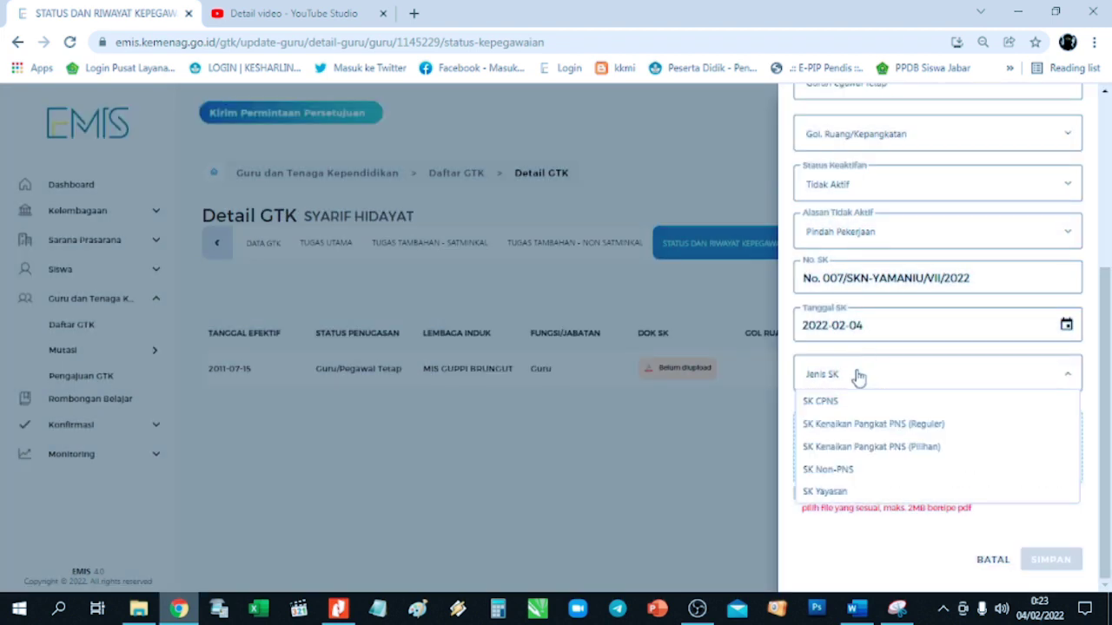
click(844, 491)
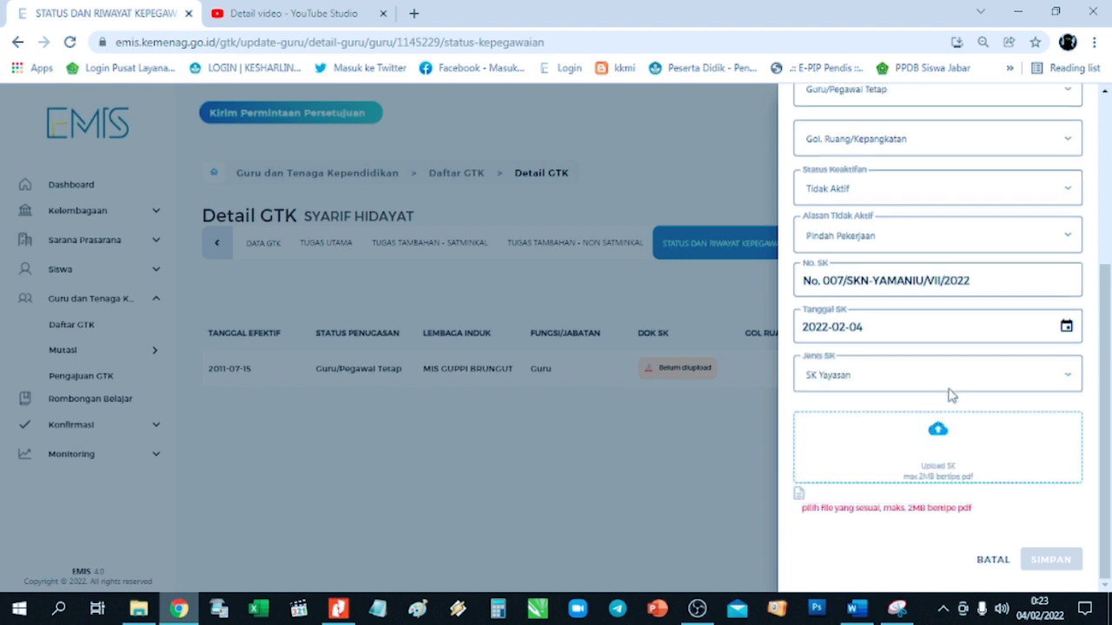
click(939, 435)
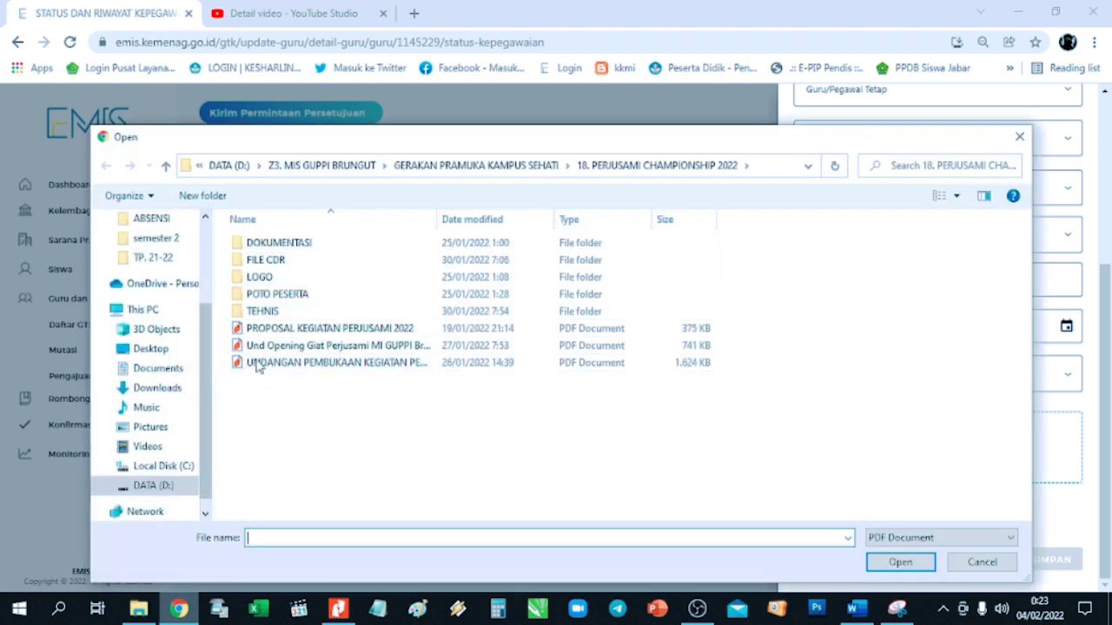
- Upload 'surat pengunduran diri' from D:\Z3. MIS GUPPI BRUNGUT\ADMINISTRASI AWAL GURU\KEPENGURUSAN YAMANIU as the SK
scroll(162, 460, down, 1)
click(164, 465)
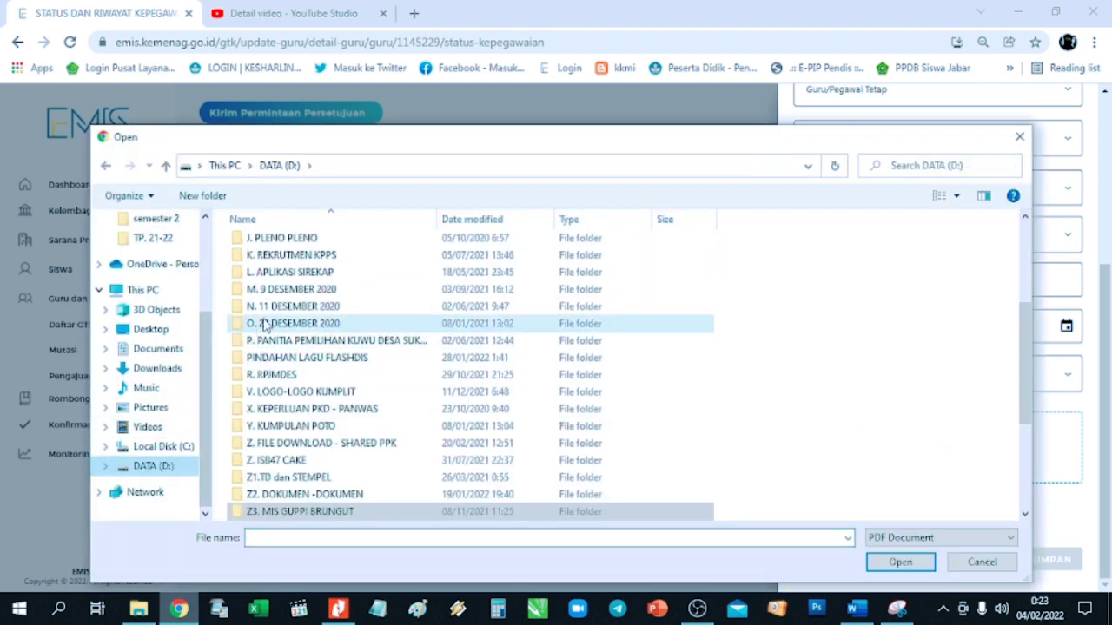
double_click(326, 512)
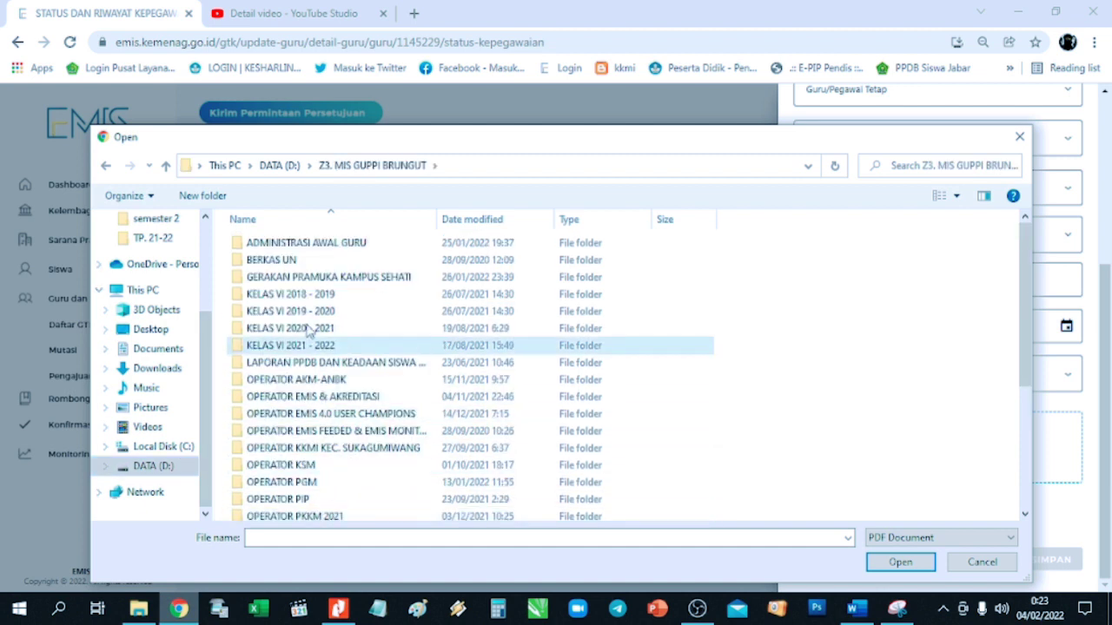
double_click(292, 243)
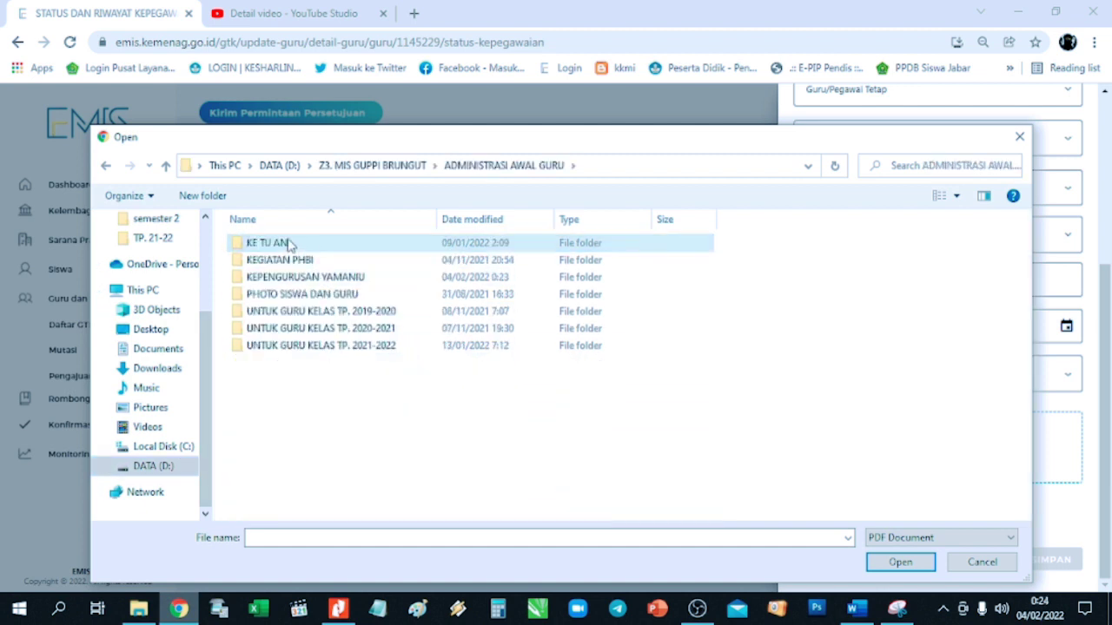
double_click(291, 244)
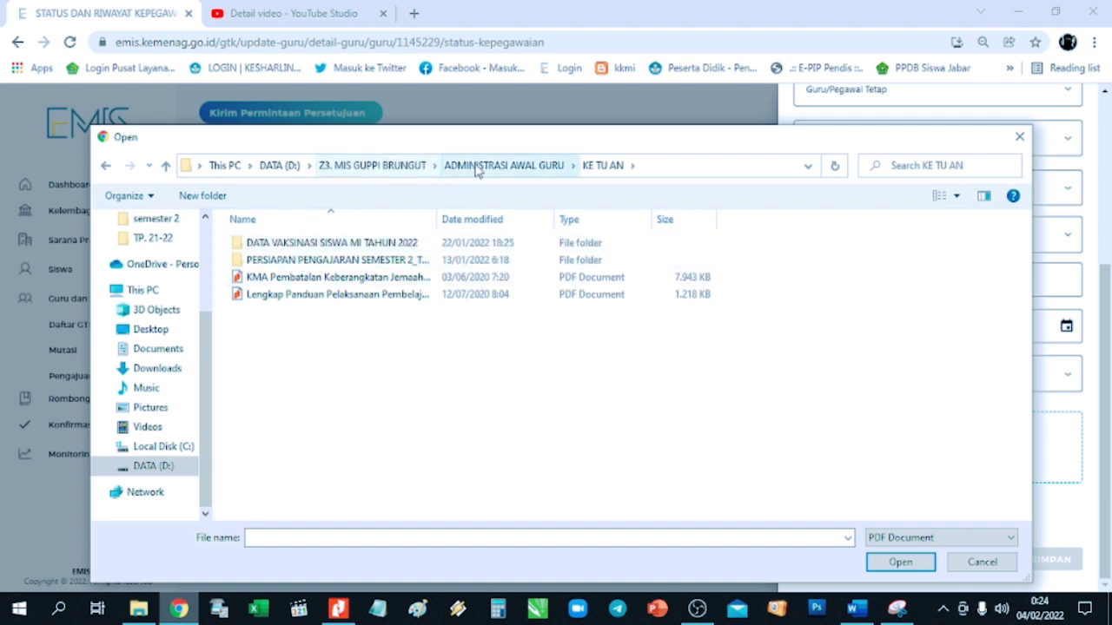
click(504, 165)
double_click(306, 277)
click(295, 244)
click(901, 563)
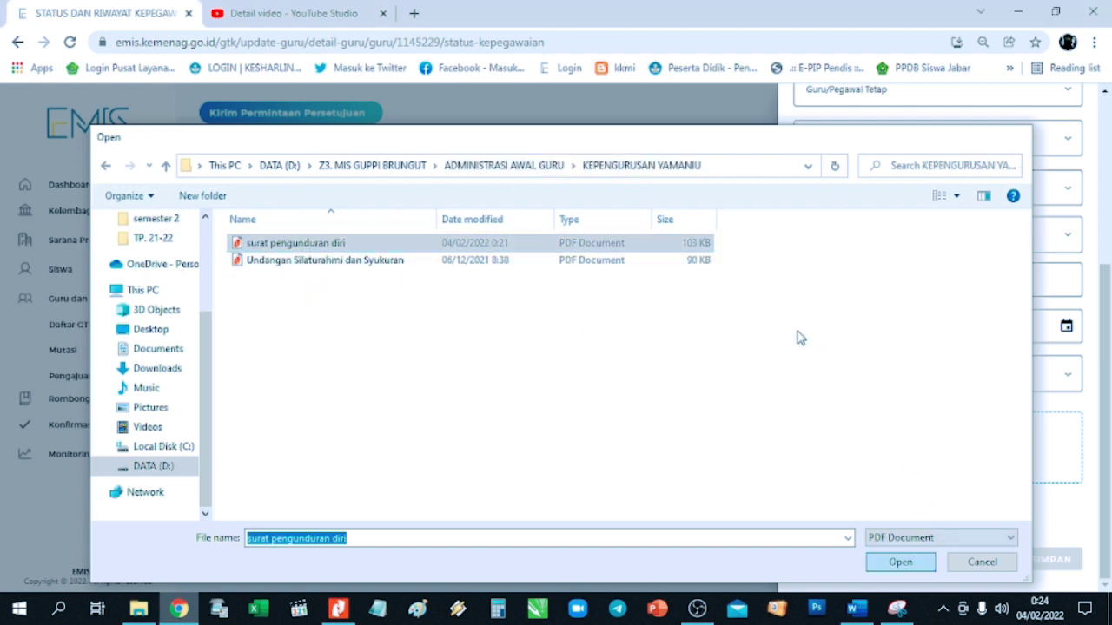
- Save and confirm the Tidak Aktif employment status change, then dismiss the success message
scroll(831, 362, down, 1)
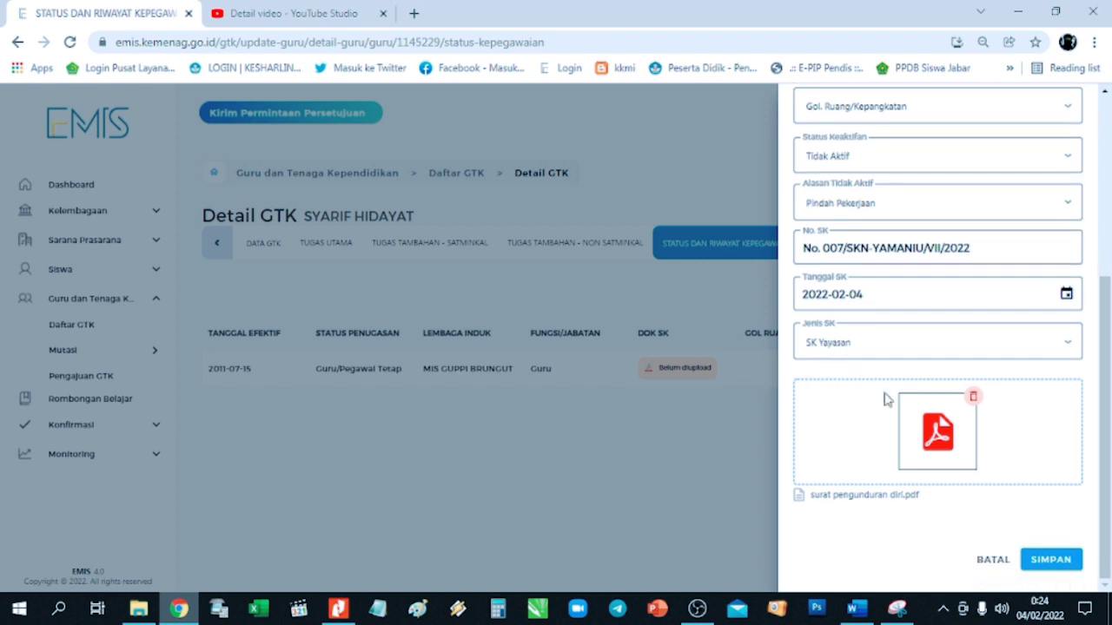
scroll(903, 387, up, 2)
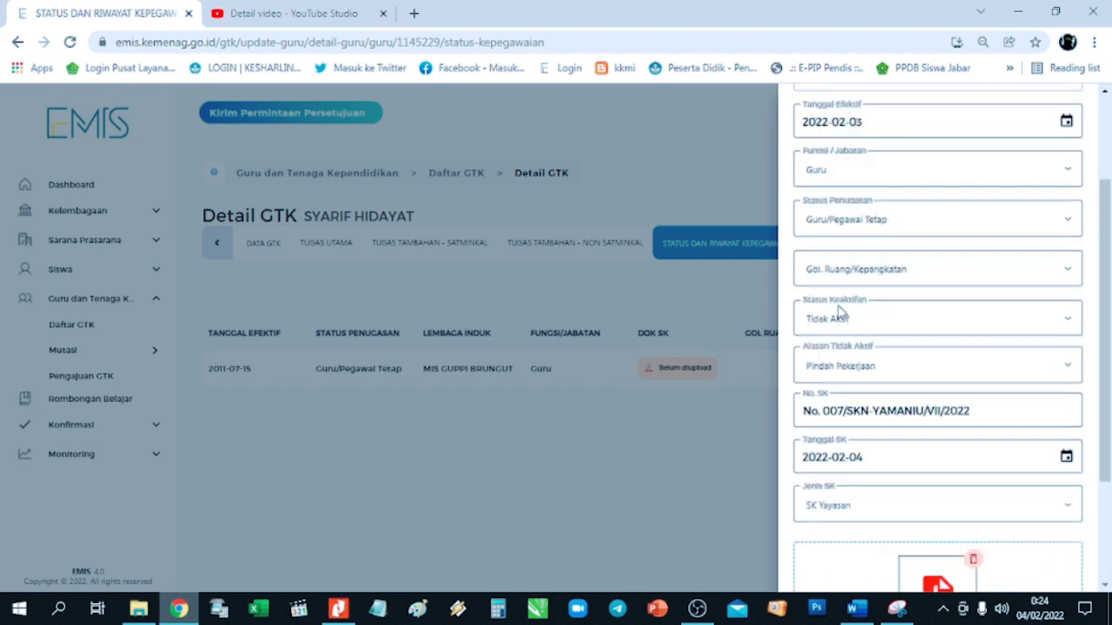
scroll(909, 390, down, 2)
click(1055, 559)
click(576, 418)
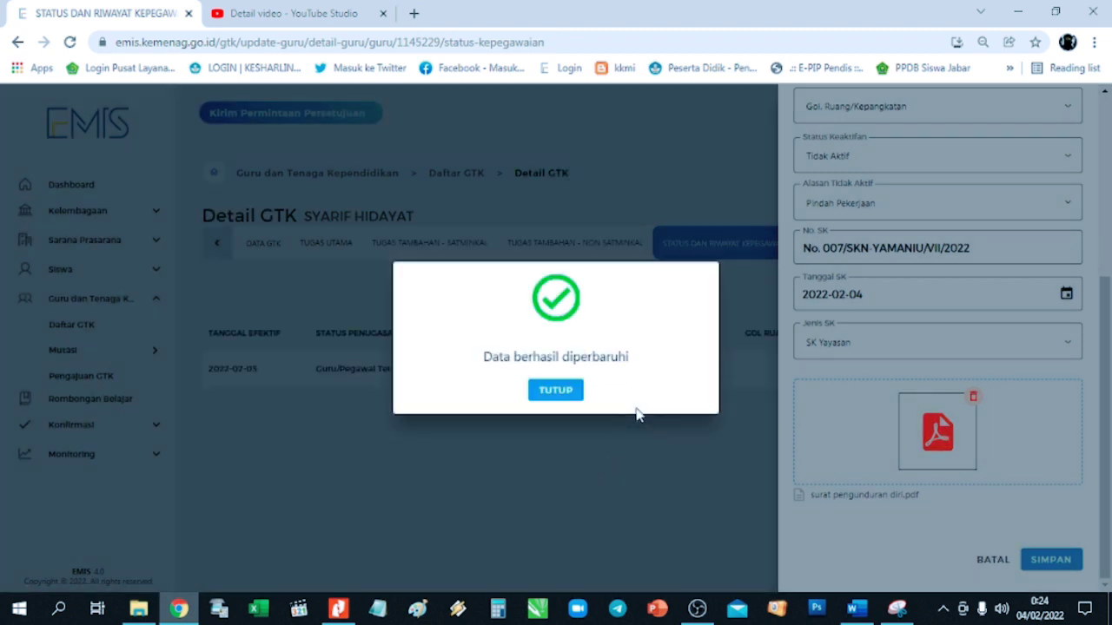
click(570, 395)
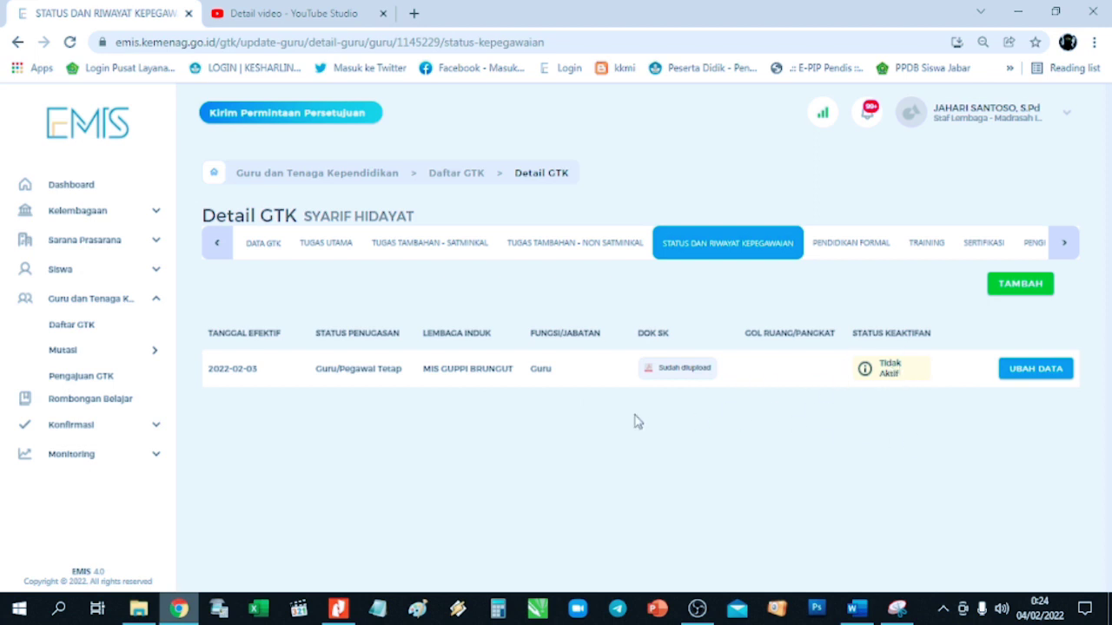
- Open Daftar GTK and scroll through the teacher table
click(70, 324)
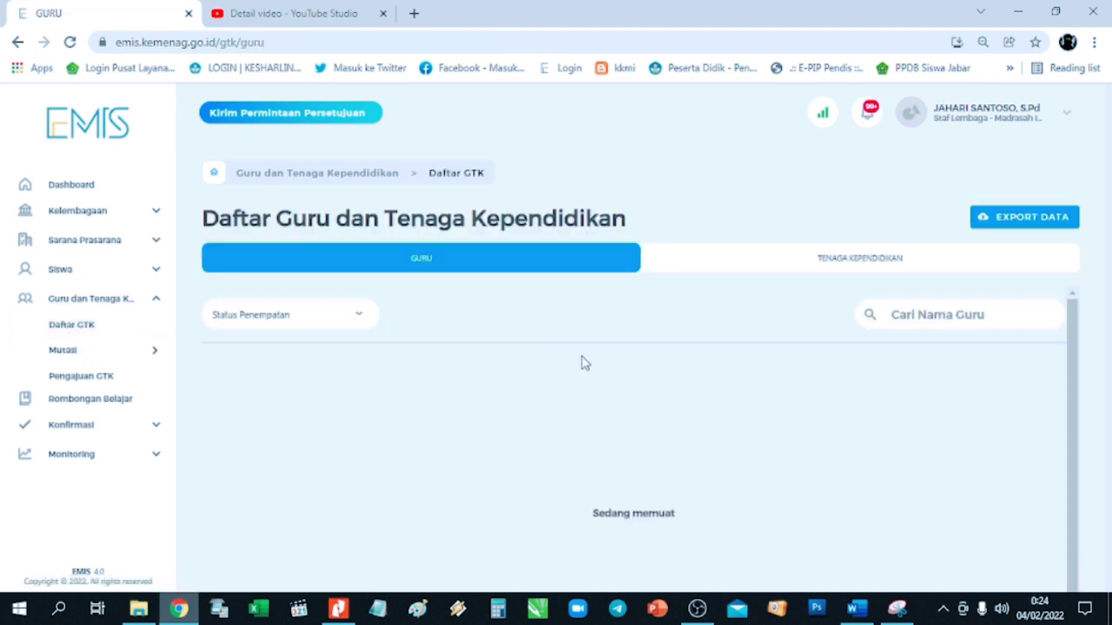
scroll(586, 351, down, 3)
scroll(651, 356, up, 3)
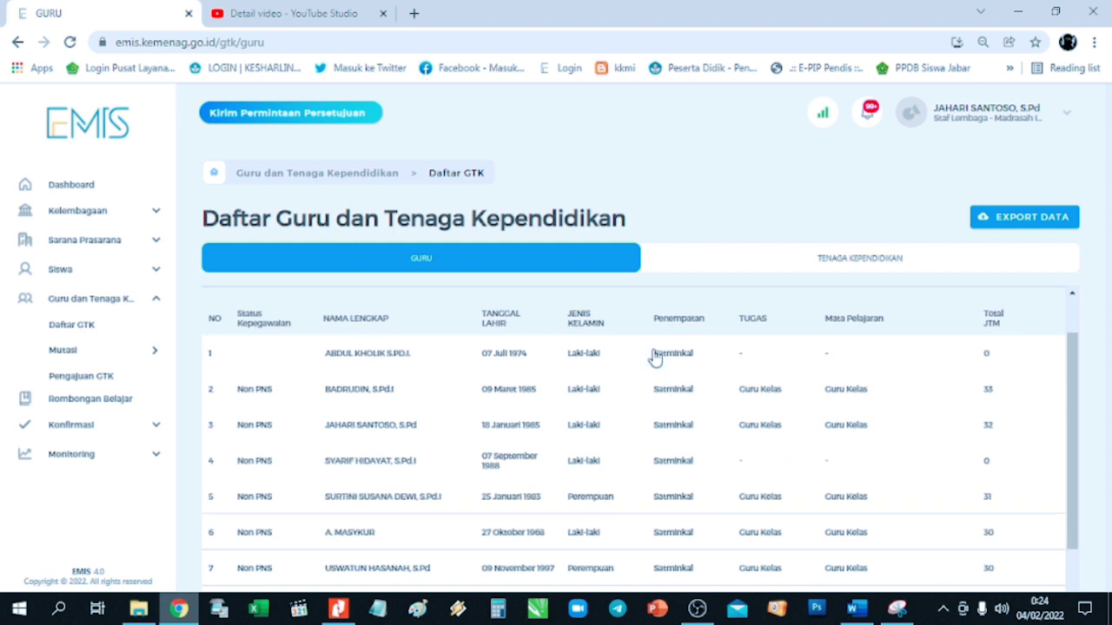
scroll(678, 373, down, 3)
drag(742, 536, 982, 526)
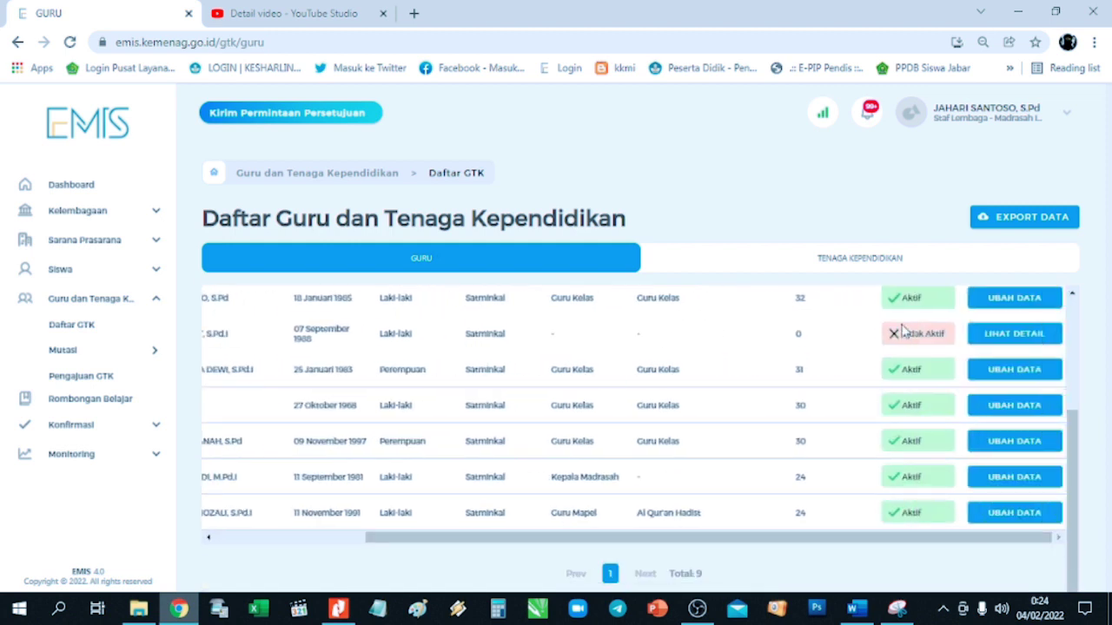
scroll(938, 369, up, 3)
scroll(948, 403, down, 3)
drag(860, 537, 687, 533)
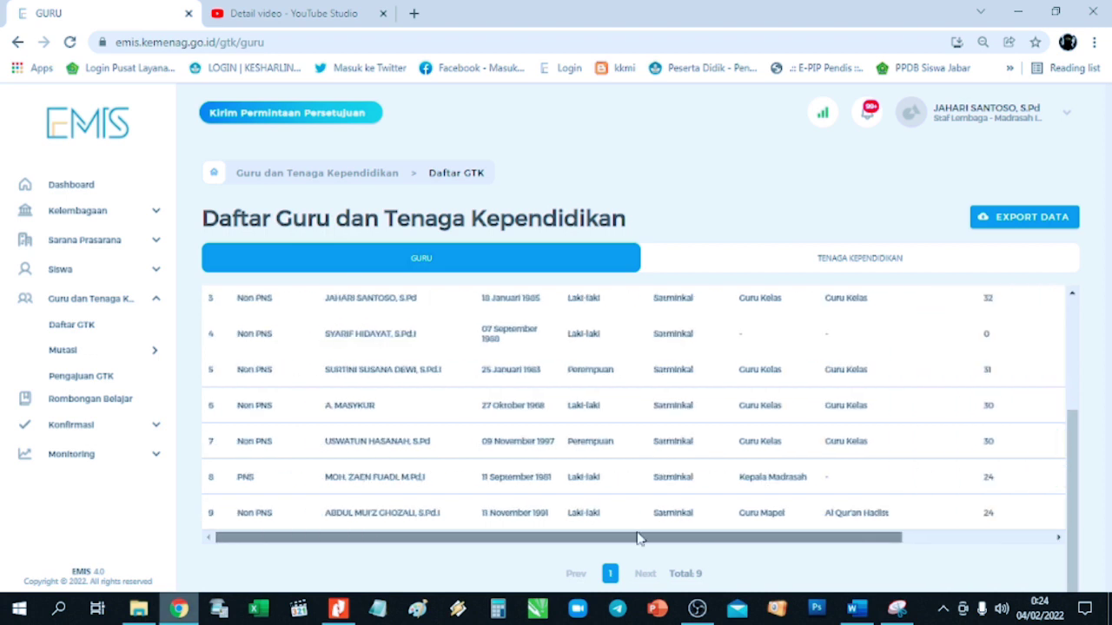
- Open the Data GTK page under Monitoring in the sidebar
click(84, 426)
scroll(95, 465, down, 1)
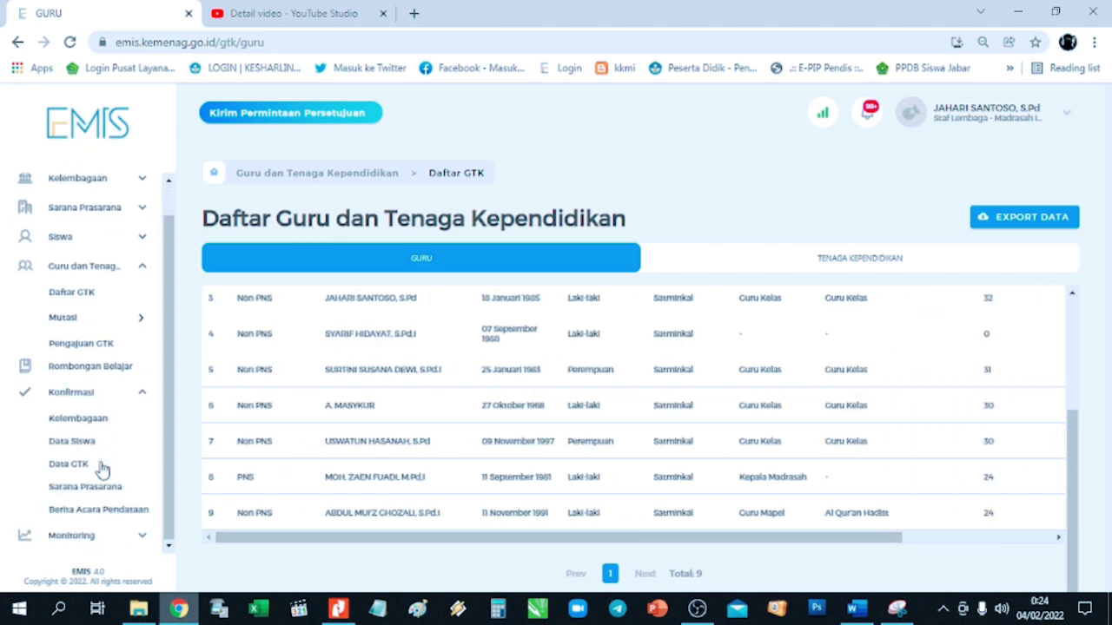
click(77, 408)
click(72, 453)
click(67, 479)
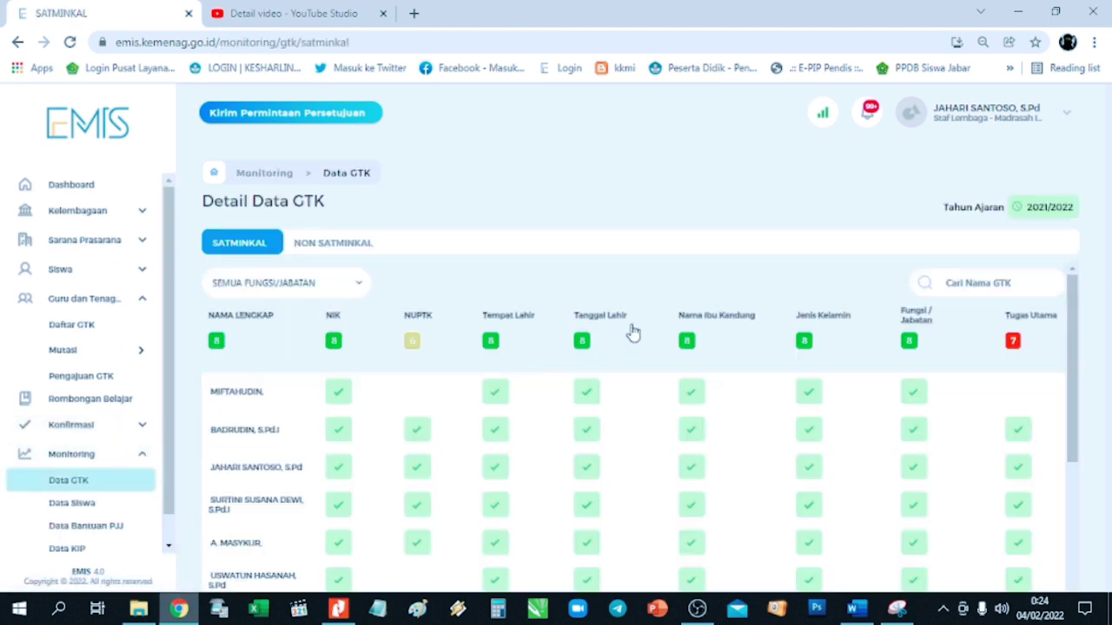
- Reload Data GTK monitoring and review the table, where Tugas Utama shows 7 of 8 complete
click(69, 42)
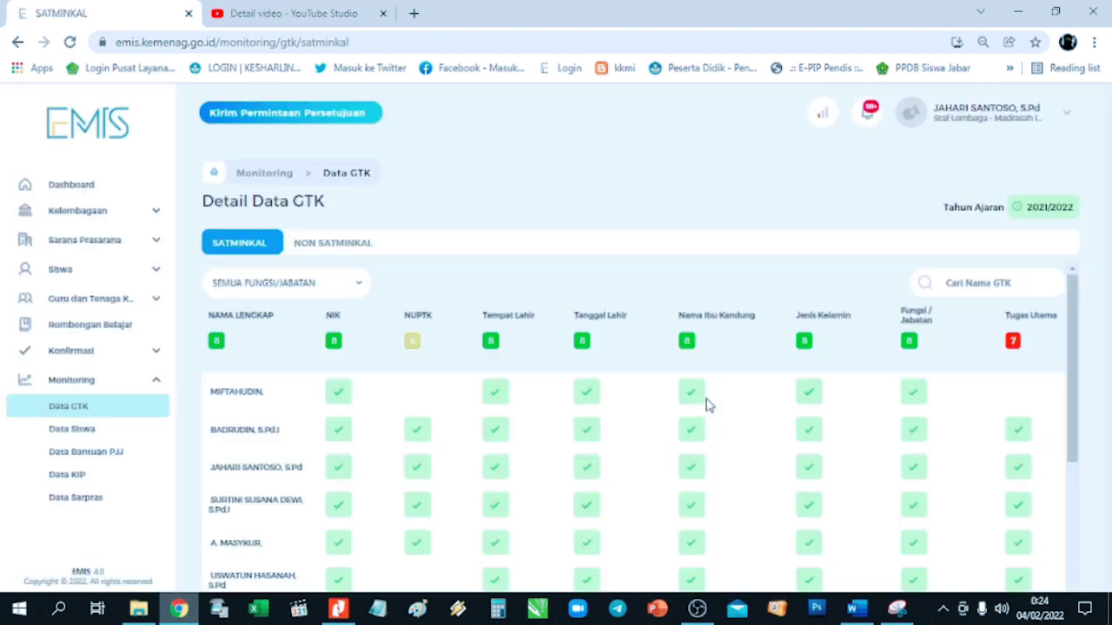
scroll(721, 410, down, 3)
scroll(764, 417, up, 3)
scroll(812, 429, down, 3)
drag(881, 521, 1030, 492)
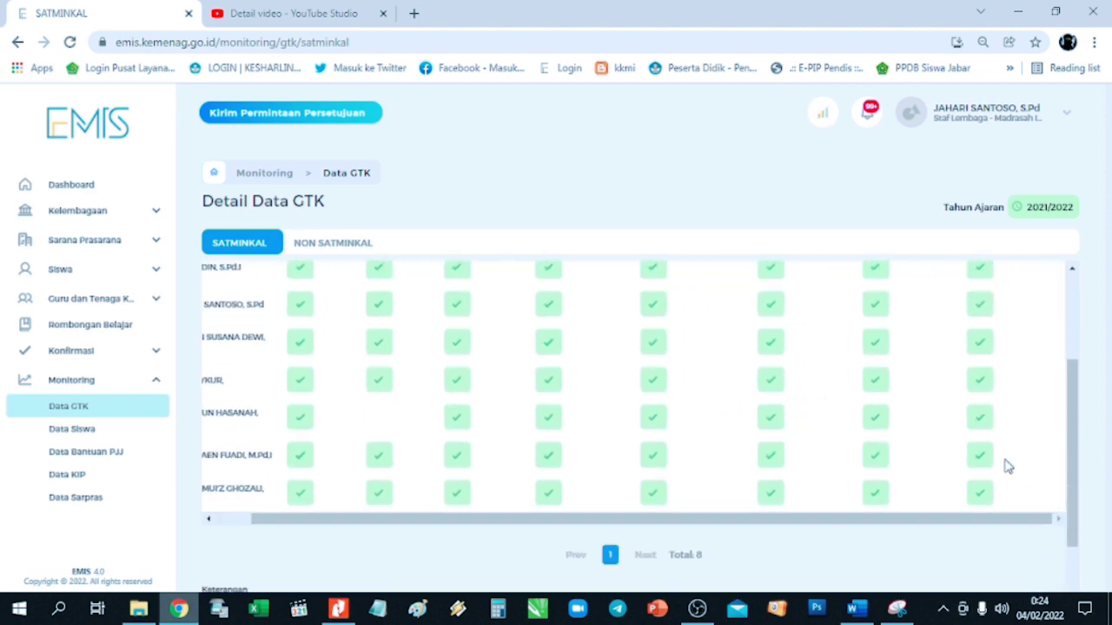
scroll(996, 446, up, 3)
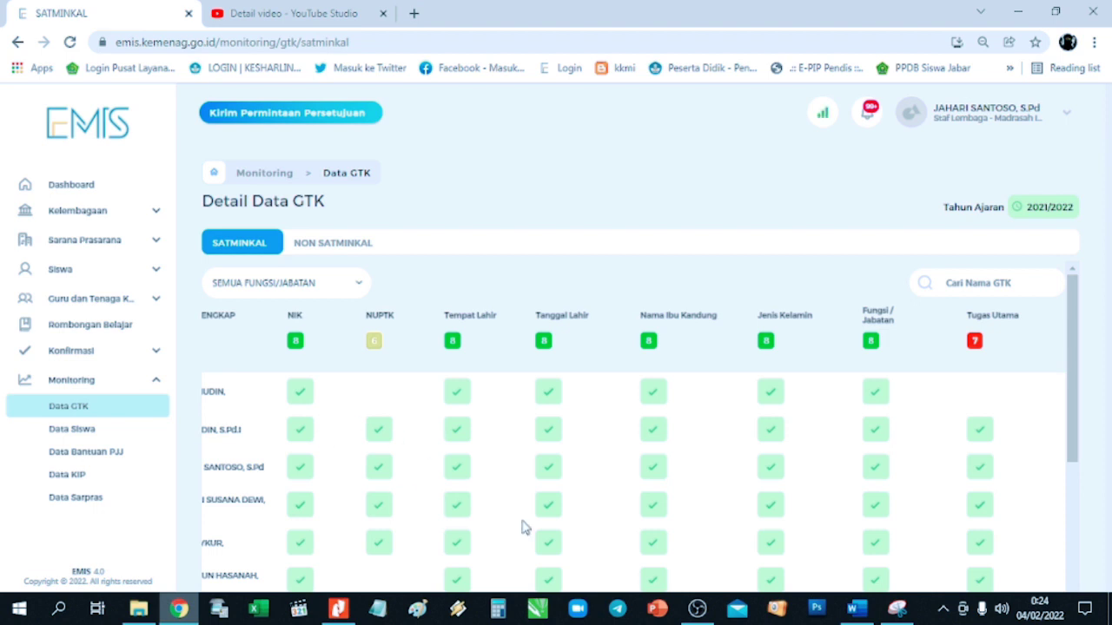
scroll(692, 512, down, 3)
drag(772, 522, 535, 420)
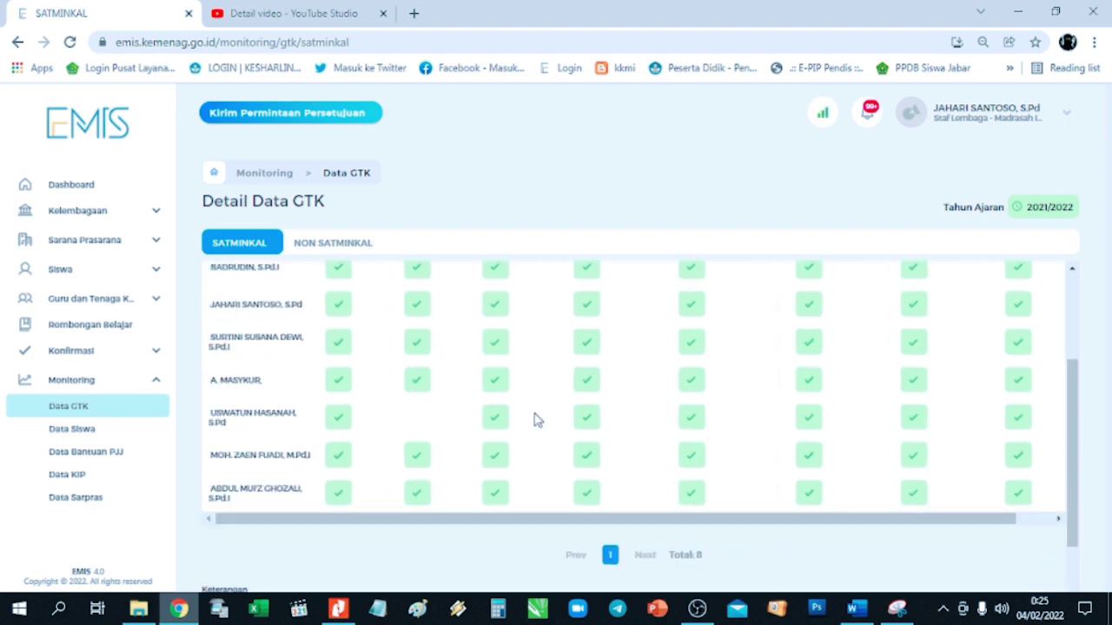
scroll(535, 420, up, 3)
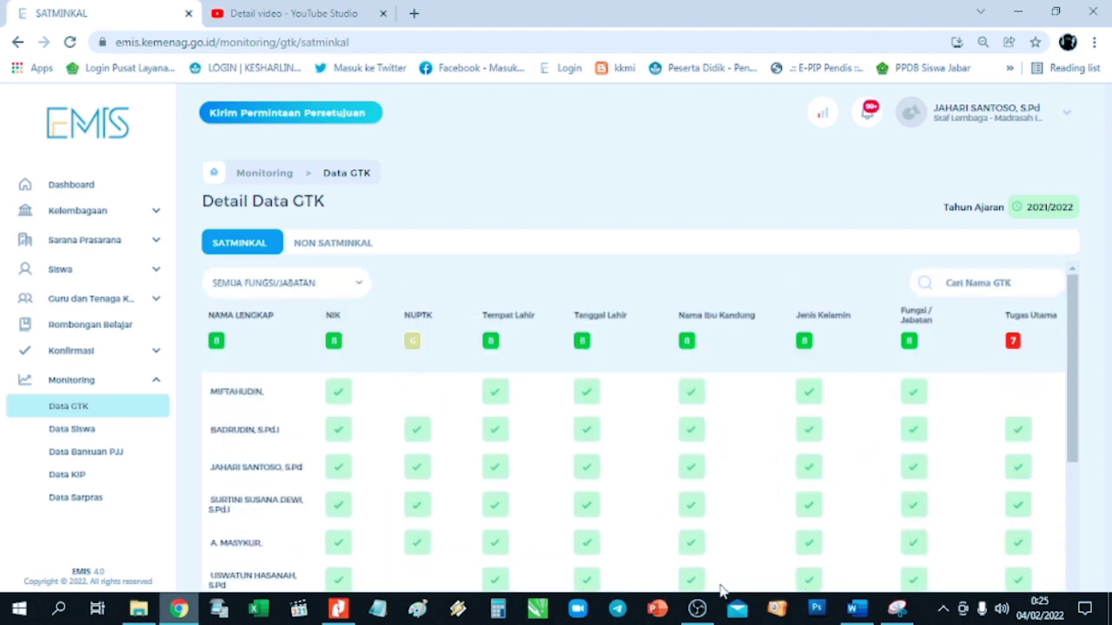
scroll(726, 532, down, 3)
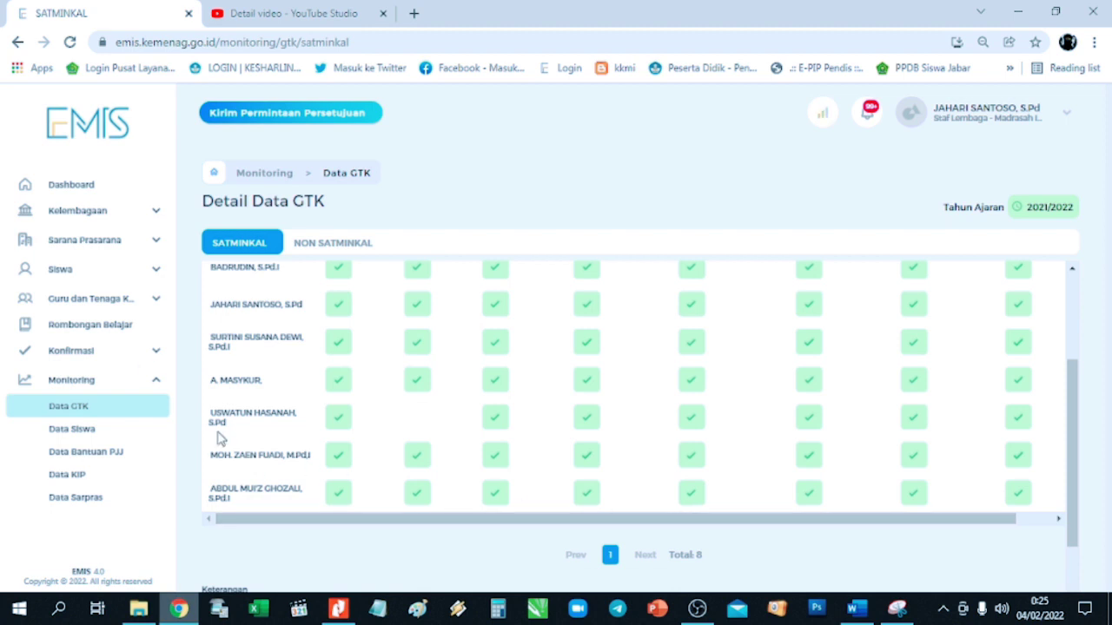
click(97, 298)
- Review the 9-teacher GURU table in Daftar GTK, then switch to the TENAGA KEPENDIDIKAN list
click(84, 326)
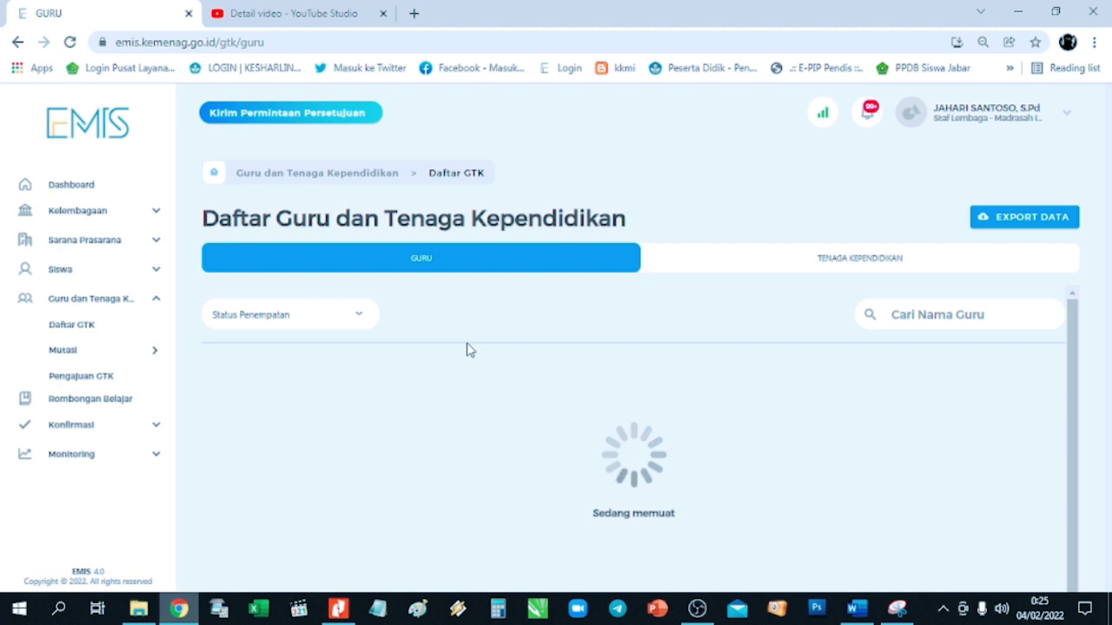
scroll(473, 369, down, 3)
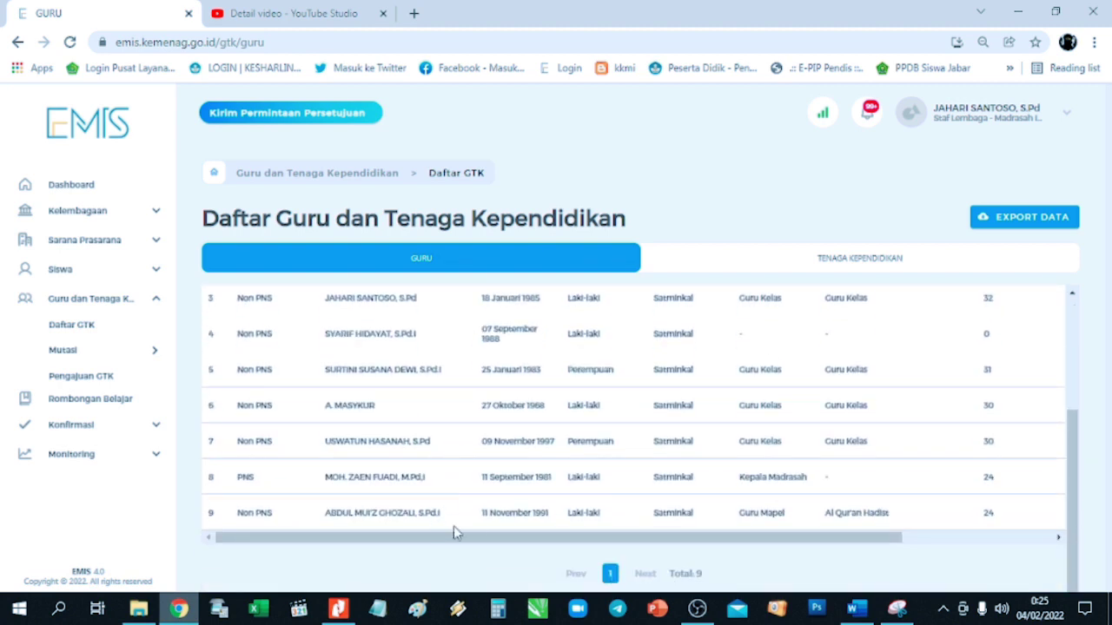
scroll(637, 514, up, 3)
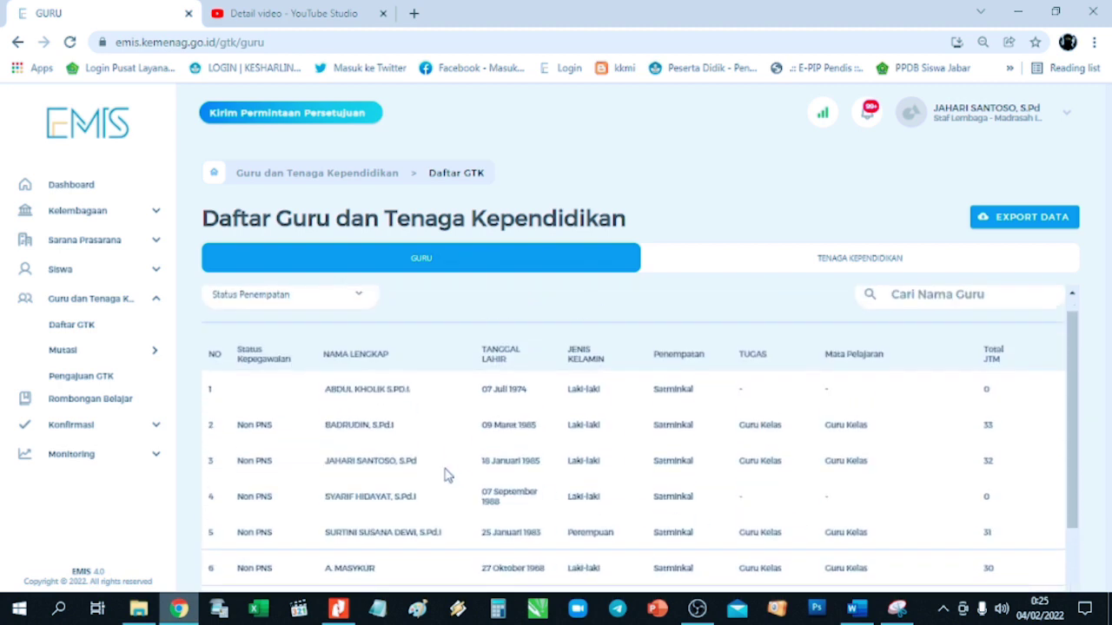
scroll(444, 475, down, 1)
scroll(434, 486, down, 1)
drag(454, 537, 595, 534)
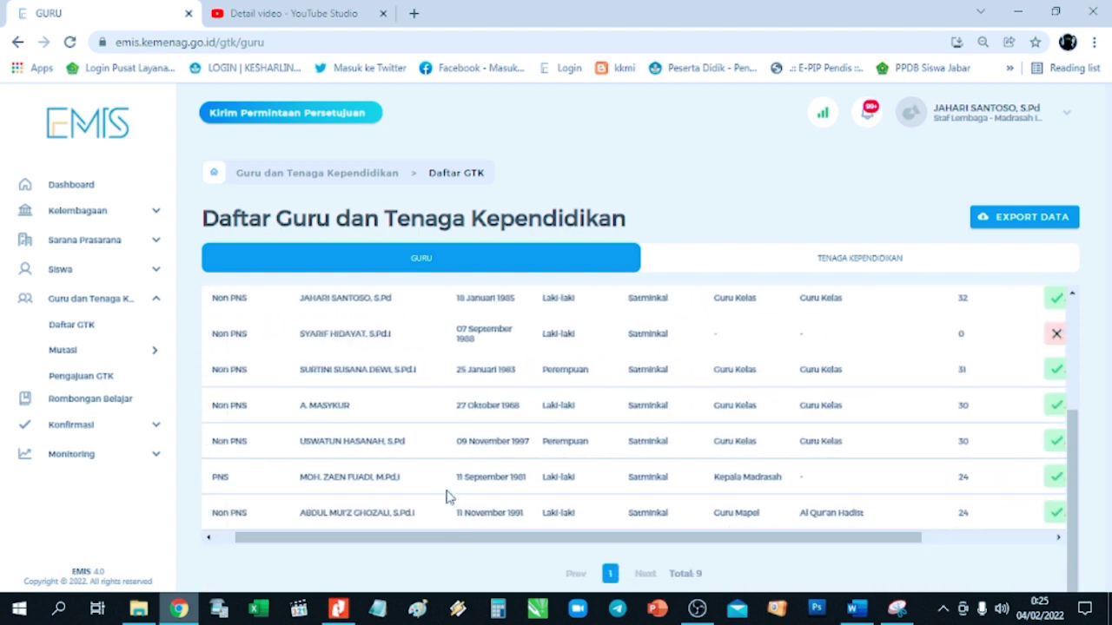
scroll(426, 486, up, 1)
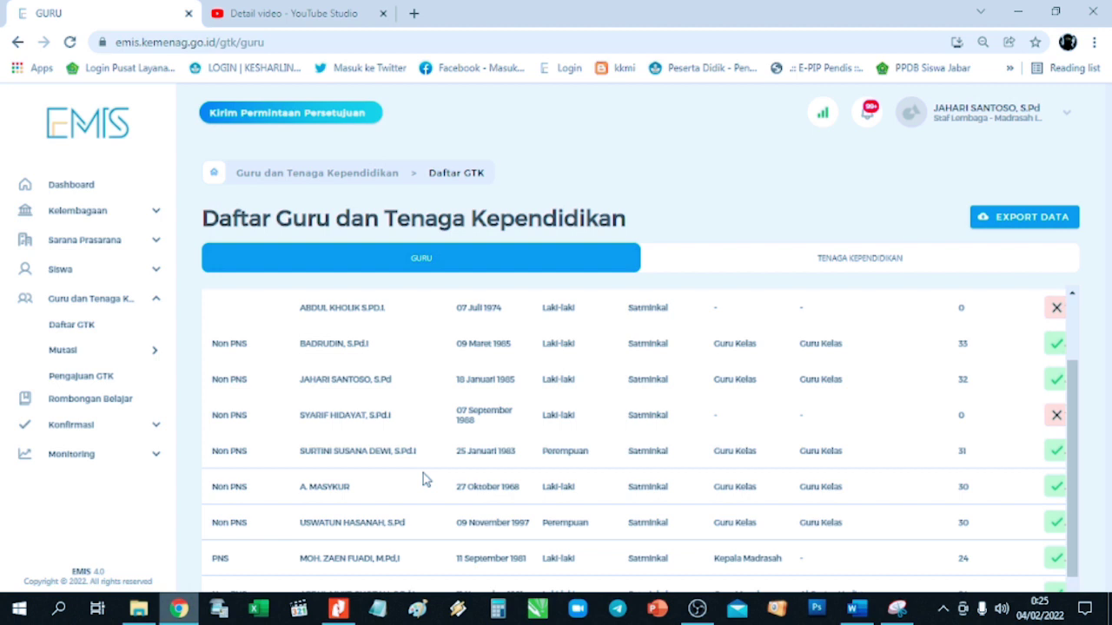
scroll(423, 473, up, 1)
scroll(423, 474, down, 1)
scroll(527, 453, down, 1)
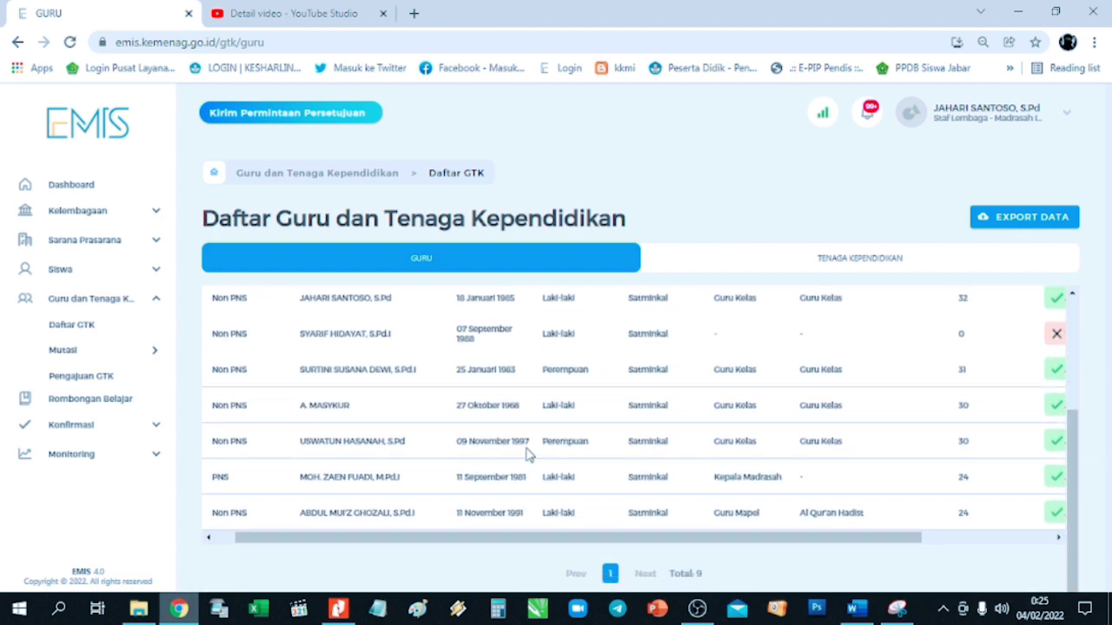
click(832, 261)
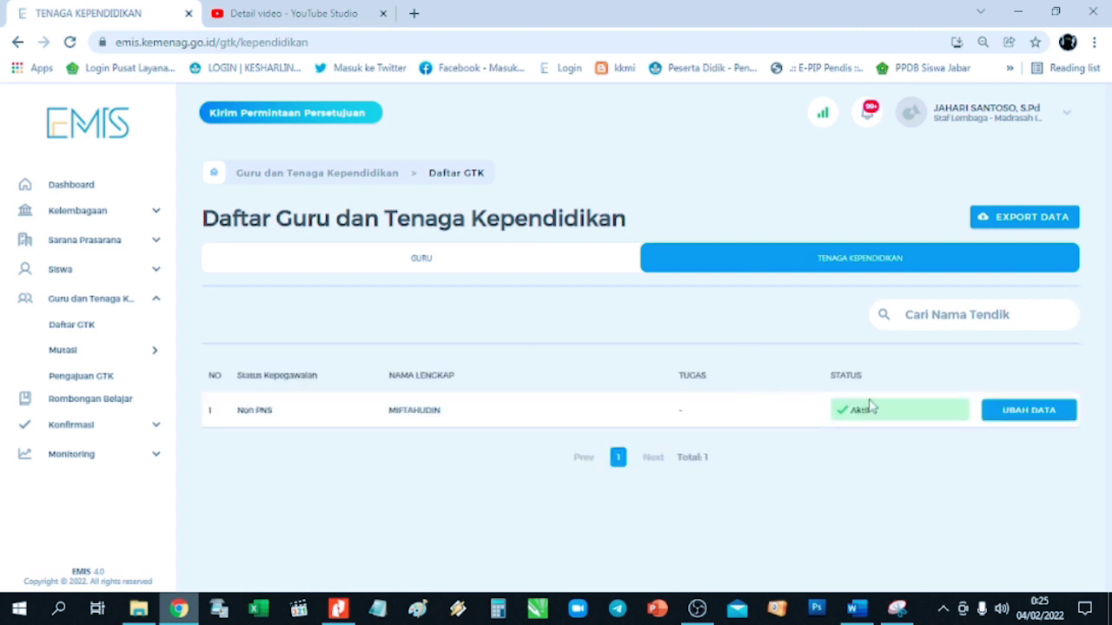
- Open the non-PNS staff member's record via UBAH DATA and view the TUGAS UTAMA duties
click(1040, 411)
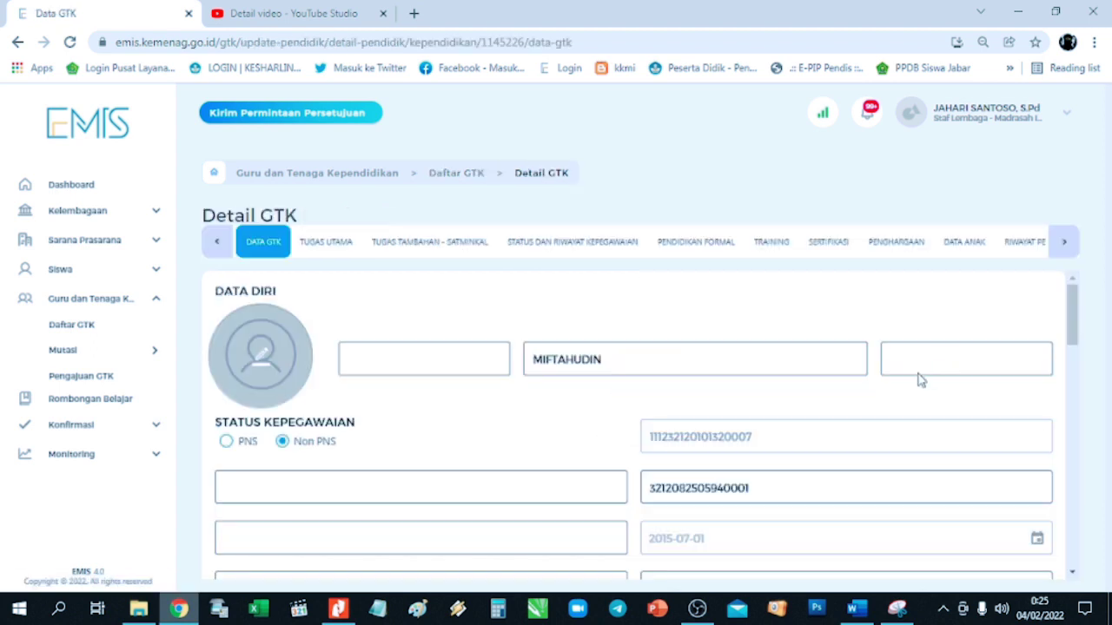
scroll(355, 372, down, 3)
scroll(683, 409, down, 10)
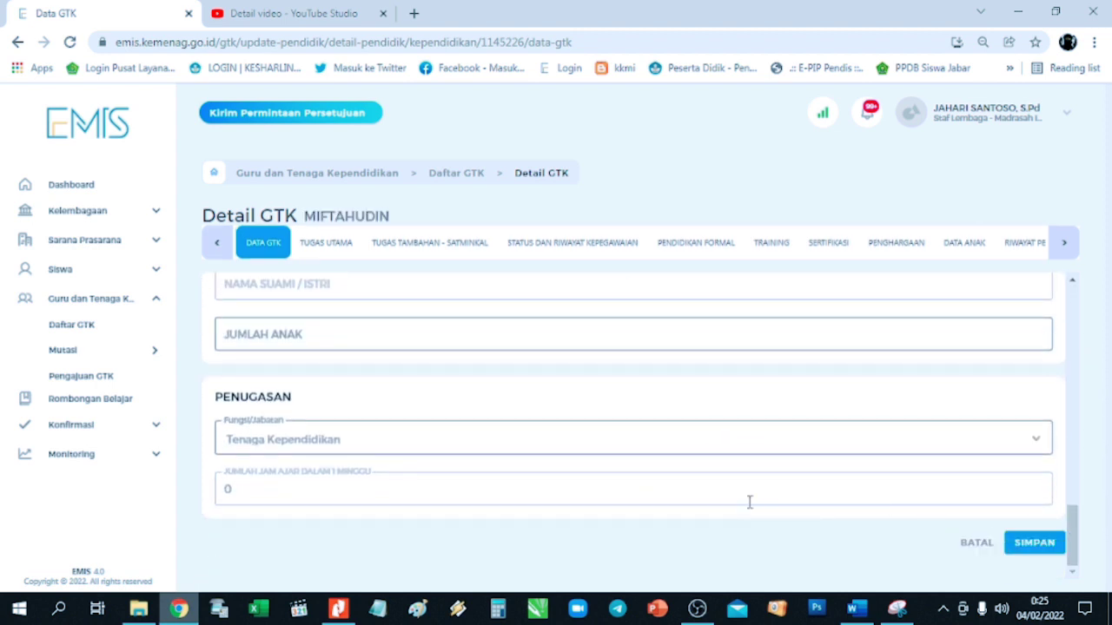
scroll(644, 483, up, 10)
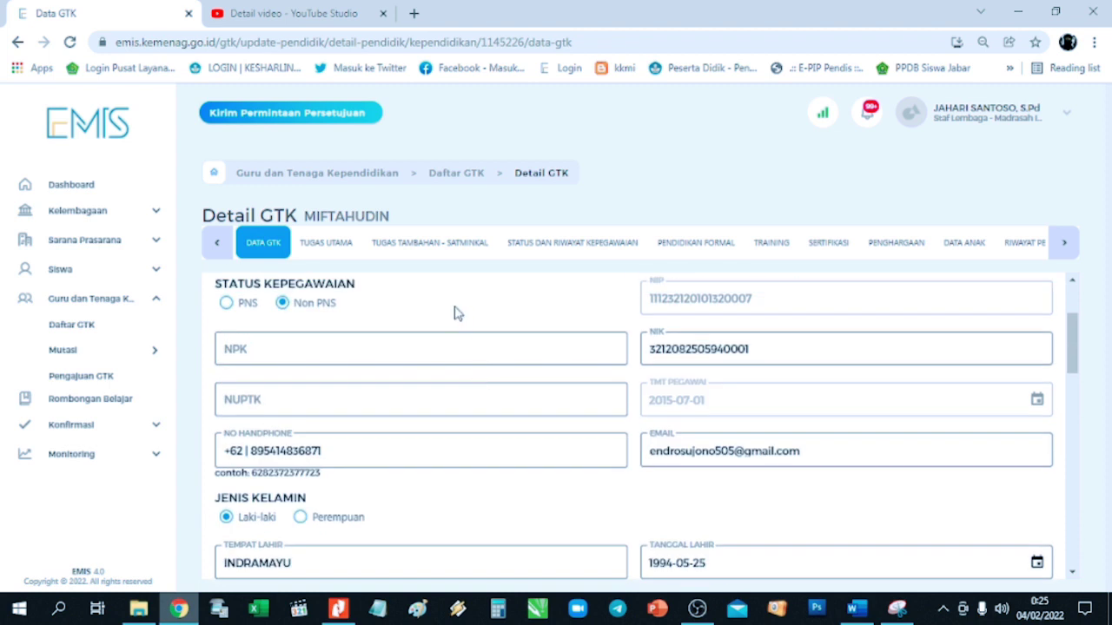
scroll(725, 418, down, 2)
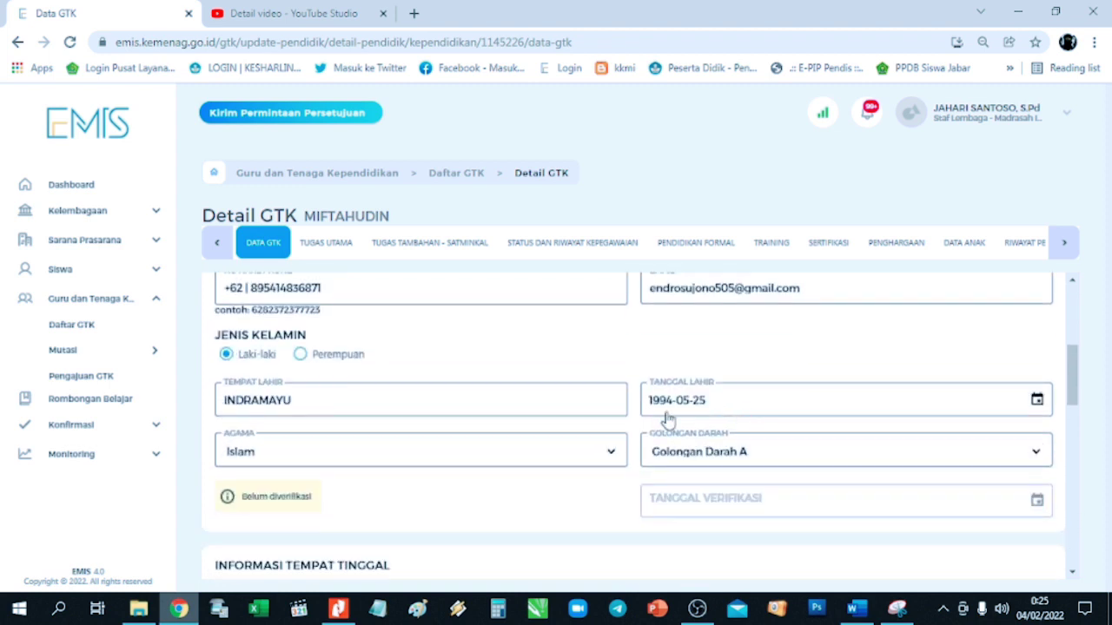
click(329, 248)
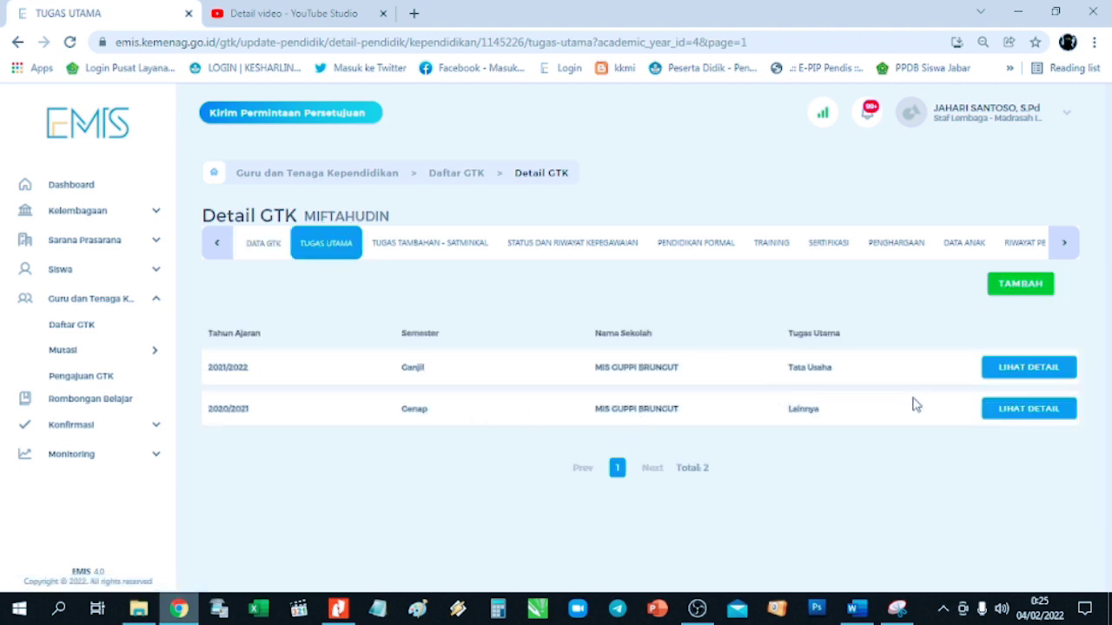
- Add and save a kependidikan main duty of Tata Usaha for 2021/2022 Genap
click(1012, 289)
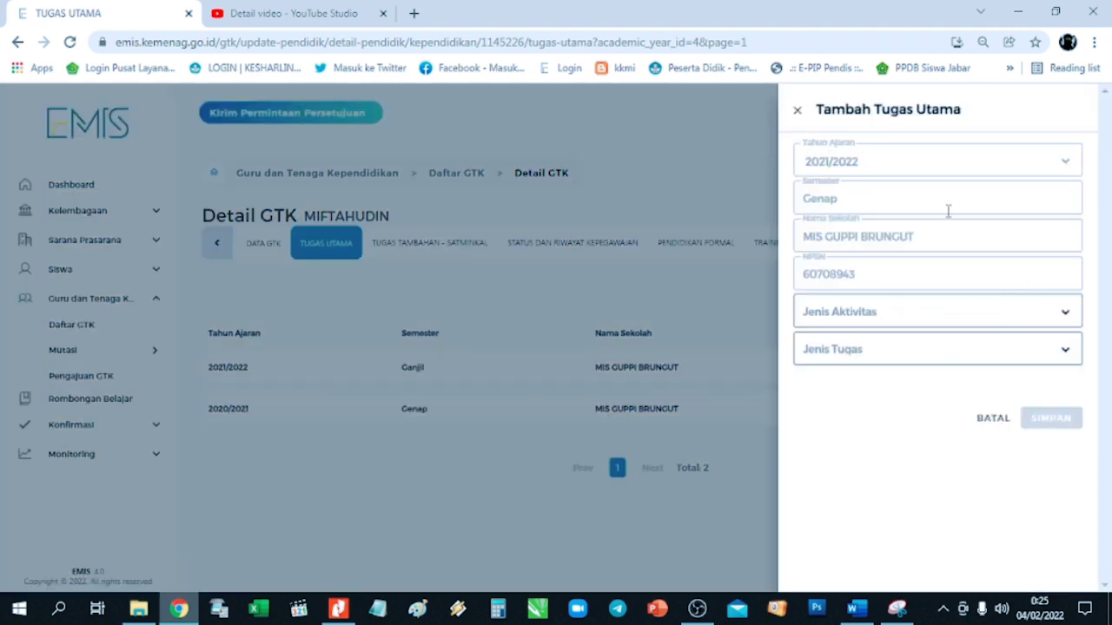
click(1073, 349)
click(955, 318)
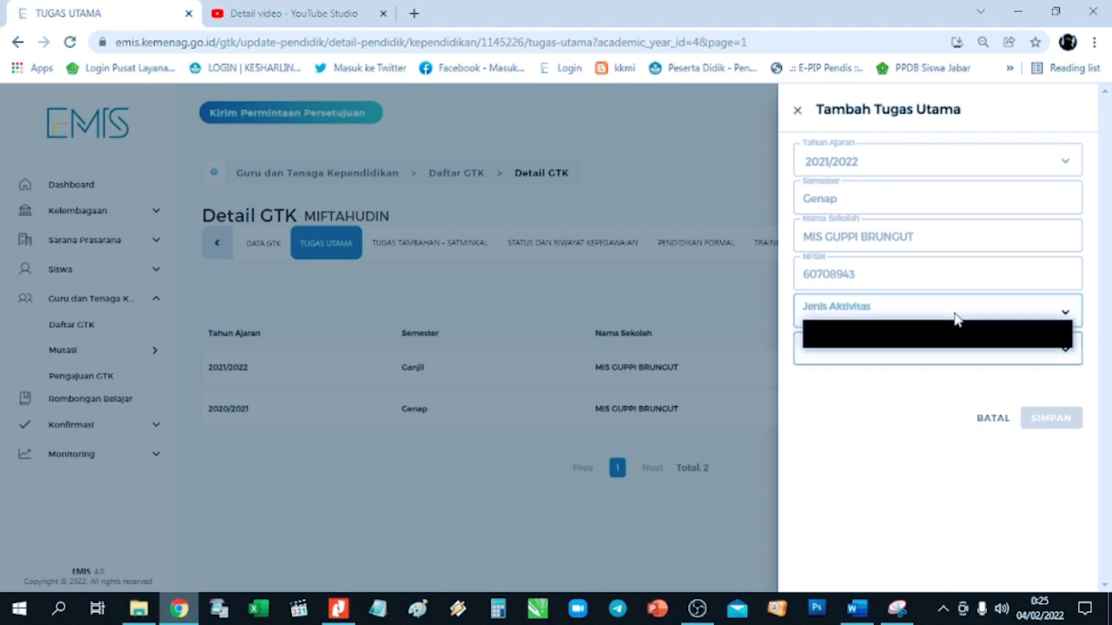
click(884, 346)
drag(1028, 352, 973, 415)
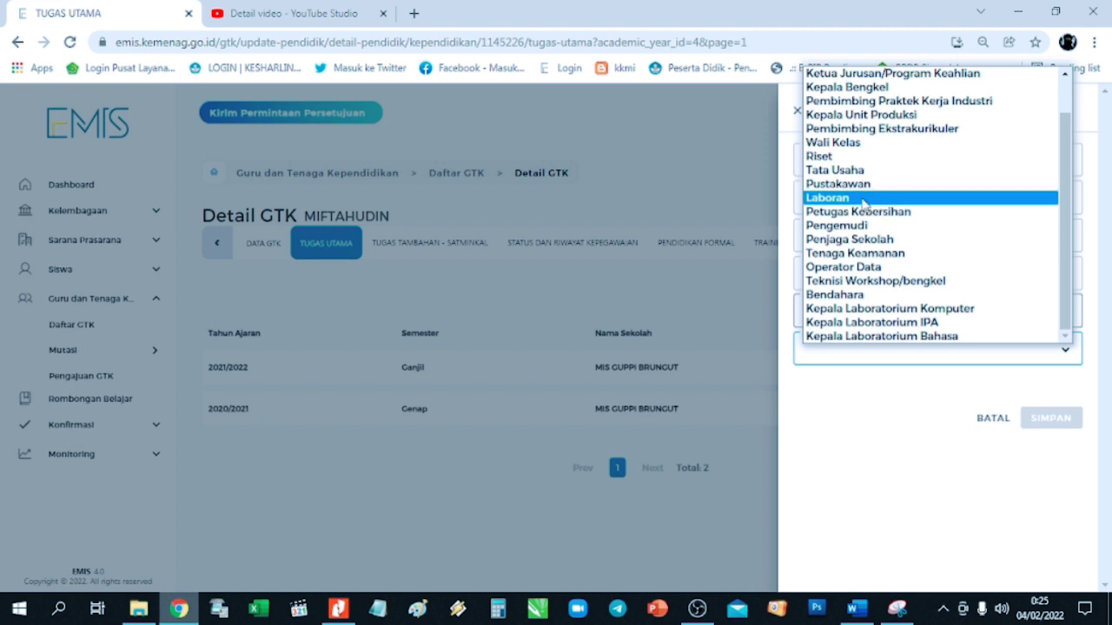
click(871, 170)
click(1045, 418)
click(590, 407)
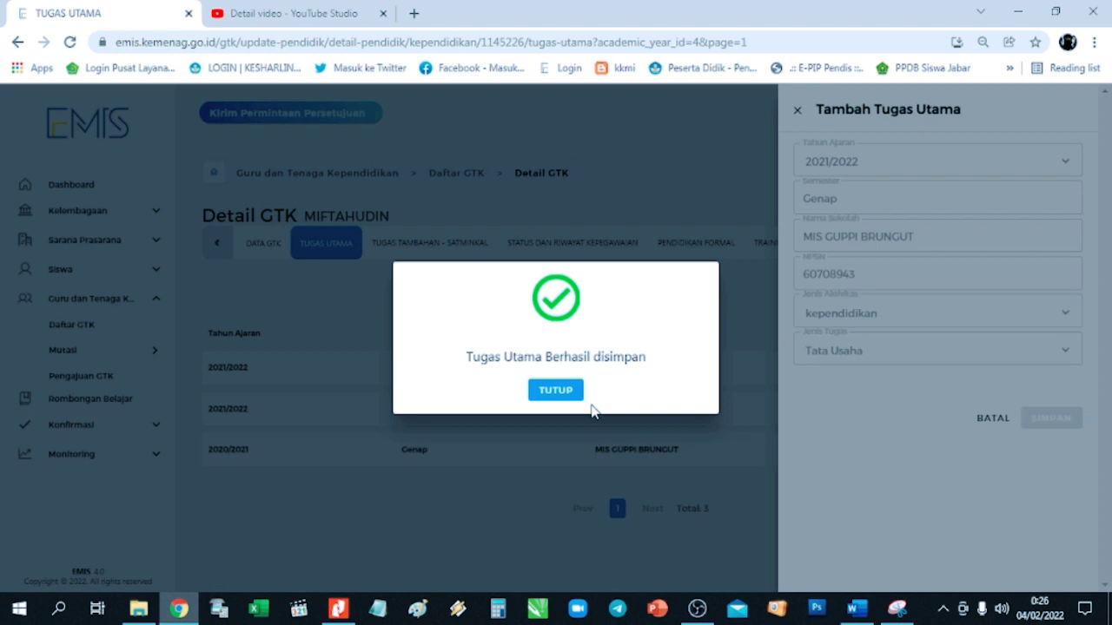
click(556, 391)
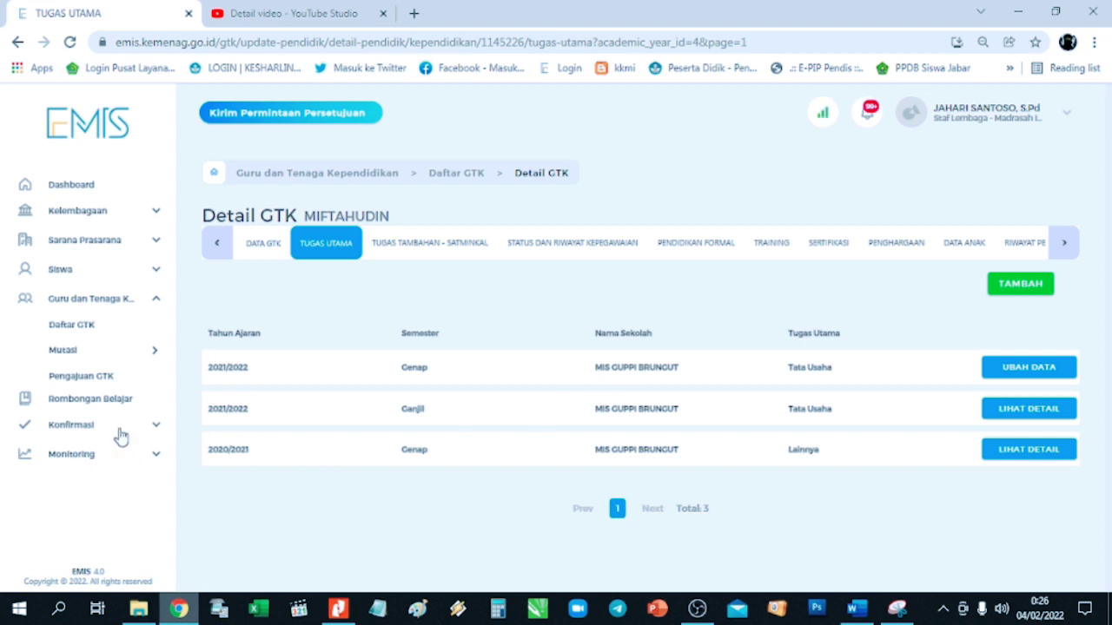
click(73, 453)
- Open Monitoring > Data GTK and scroll through the completeness checks
click(70, 481)
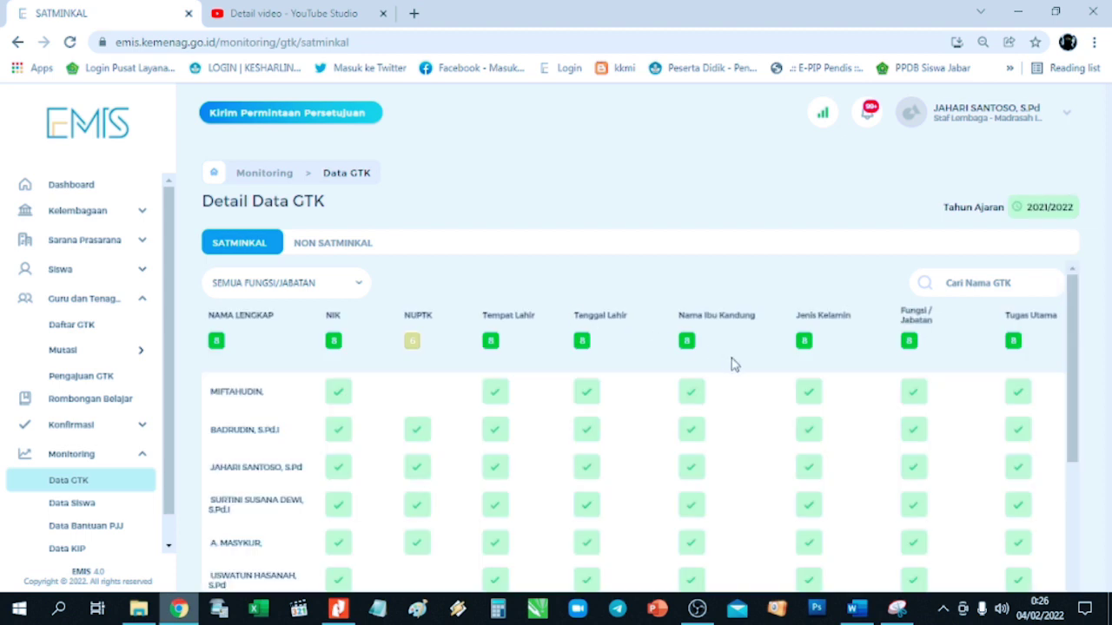
scroll(410, 423, down, 3)
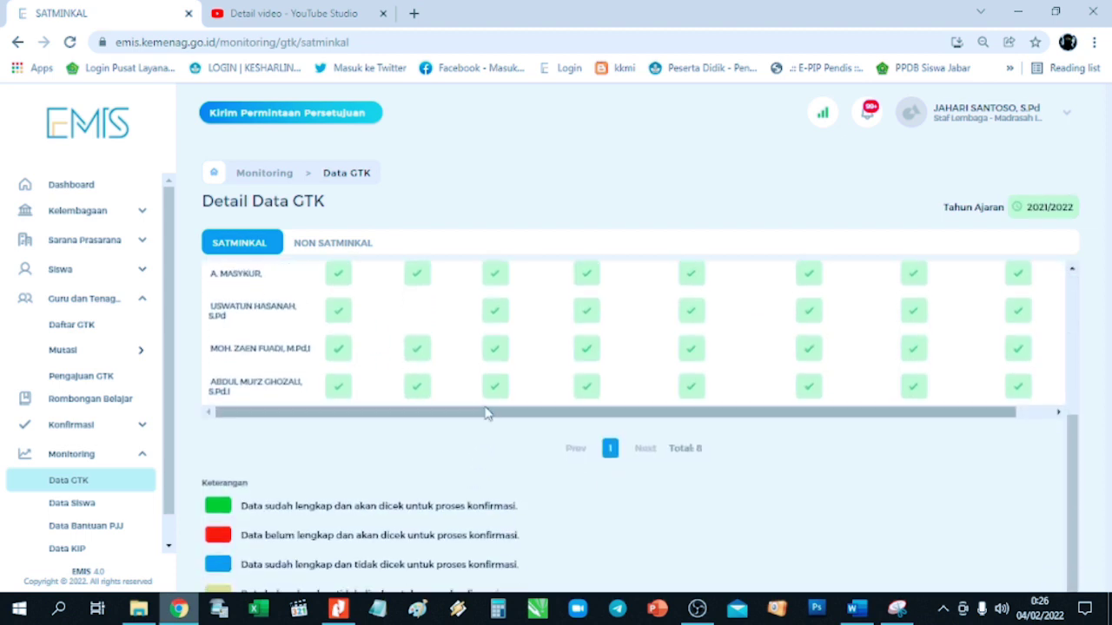
drag(487, 411, 525, 411)
scroll(932, 384, up, 3)
scroll(985, 422, down, 3)
drag(958, 439, 598, 459)
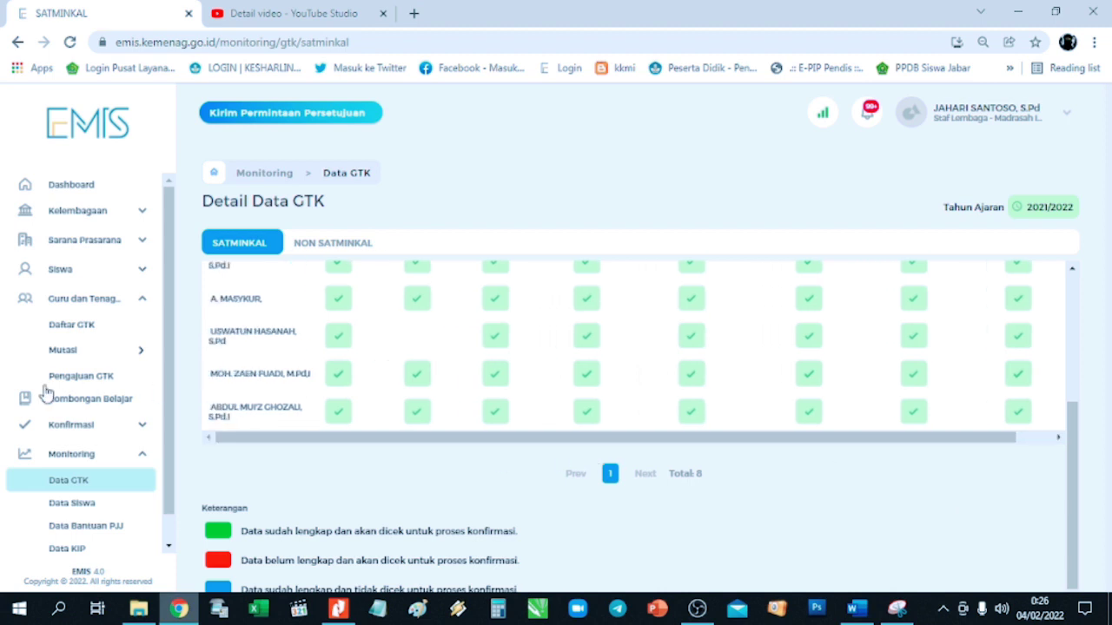
- Browse the GURU and TENAGA KEPENDIDIKAN lists in Daftar GTK, then reopen Data GTK monitoring
click(71, 327)
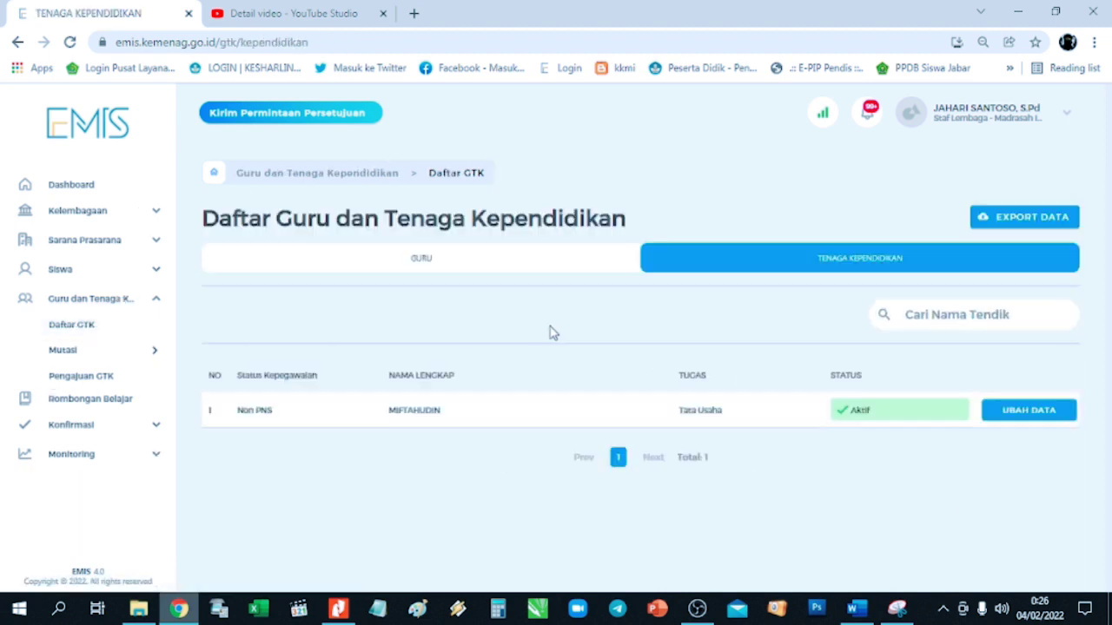
click(408, 266)
scroll(841, 404, down, 3)
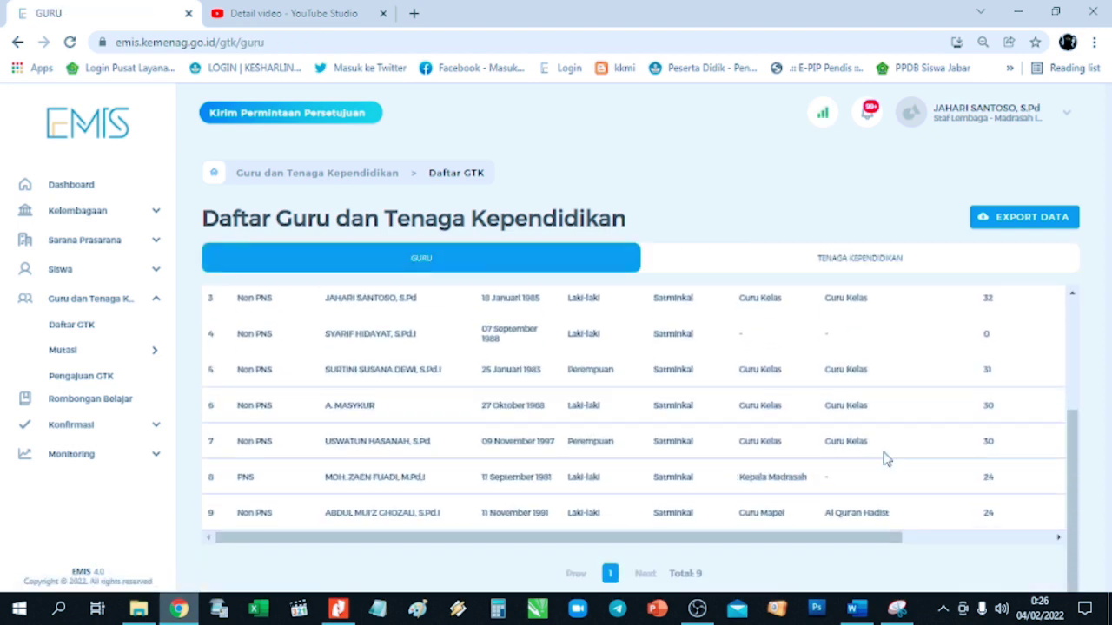
drag(836, 538, 976, 525)
scroll(874, 521, up, 3)
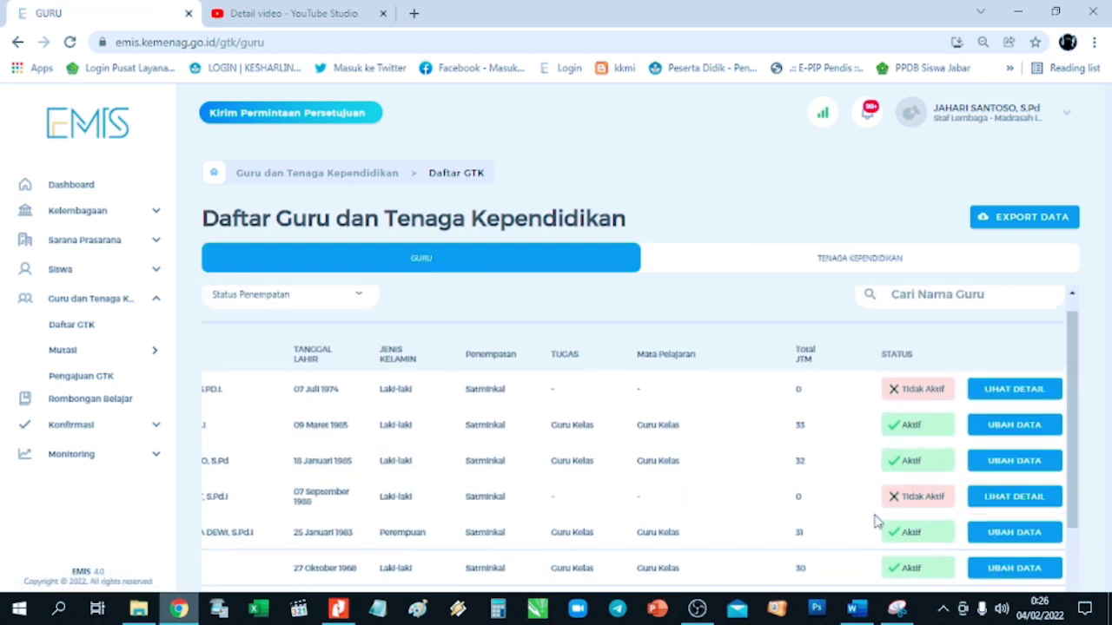
scroll(872, 508, down, 3)
scroll(873, 490, up, 3)
scroll(867, 476, down, 2)
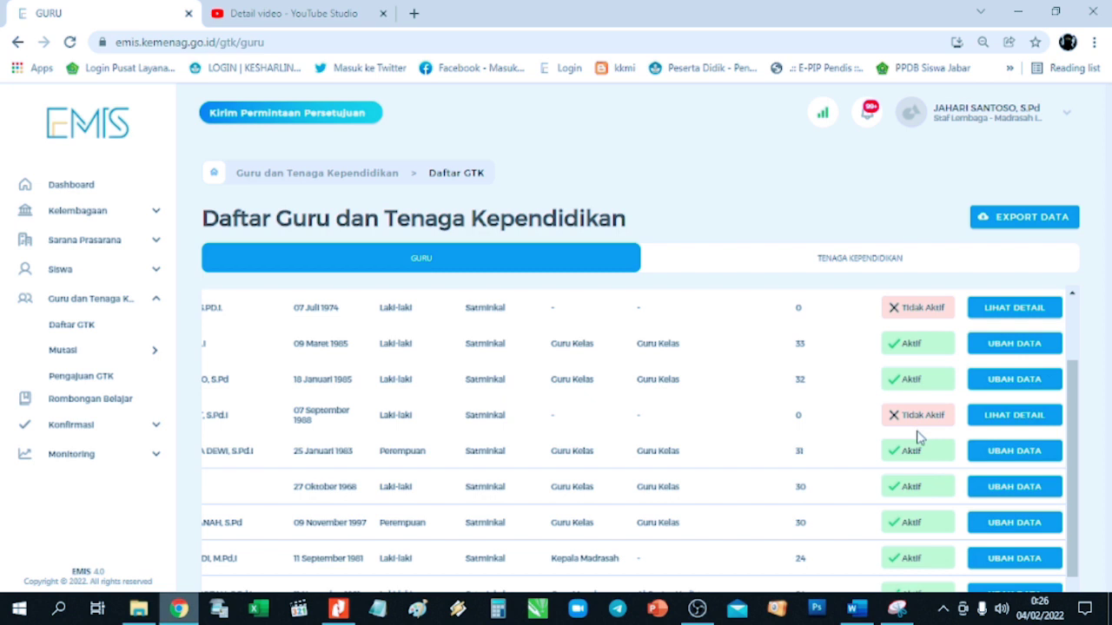
scroll(867, 432, up, 2)
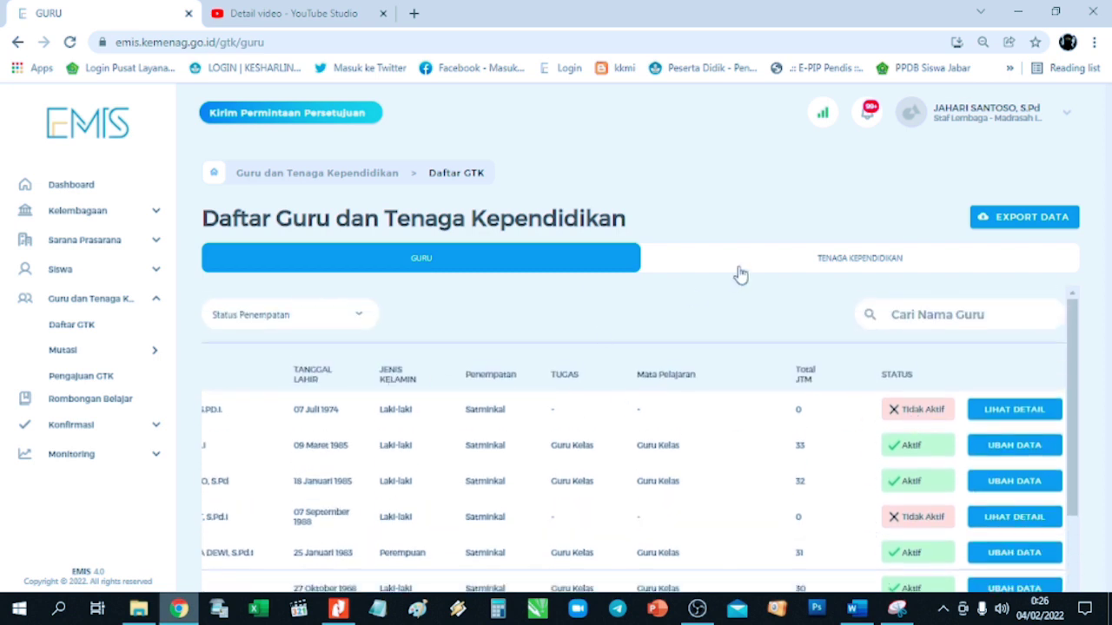
click(810, 272)
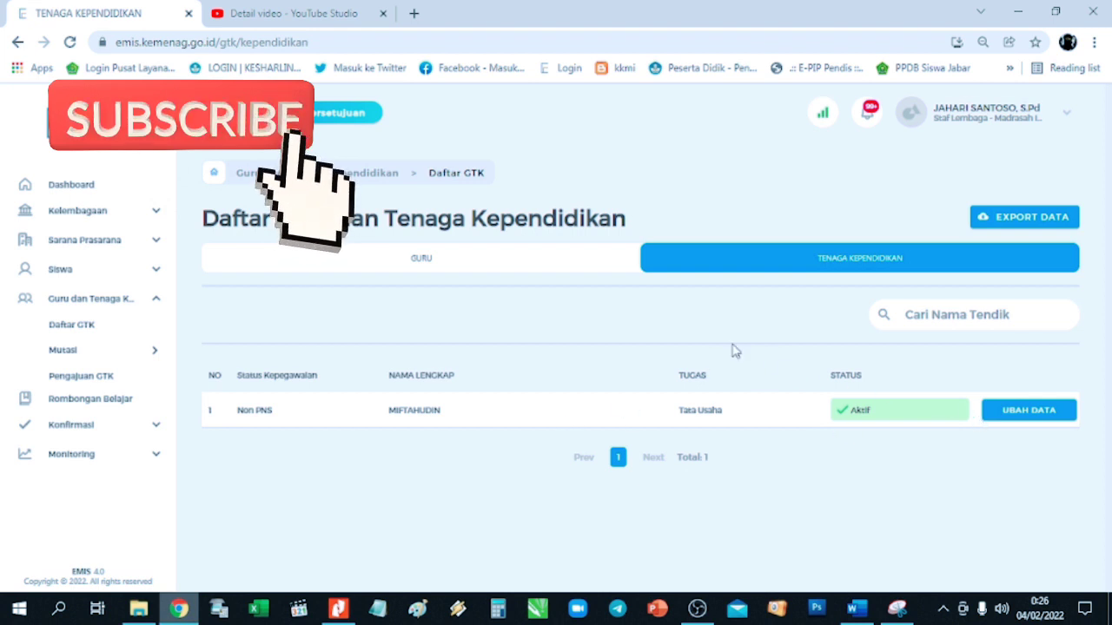
click(439, 262)
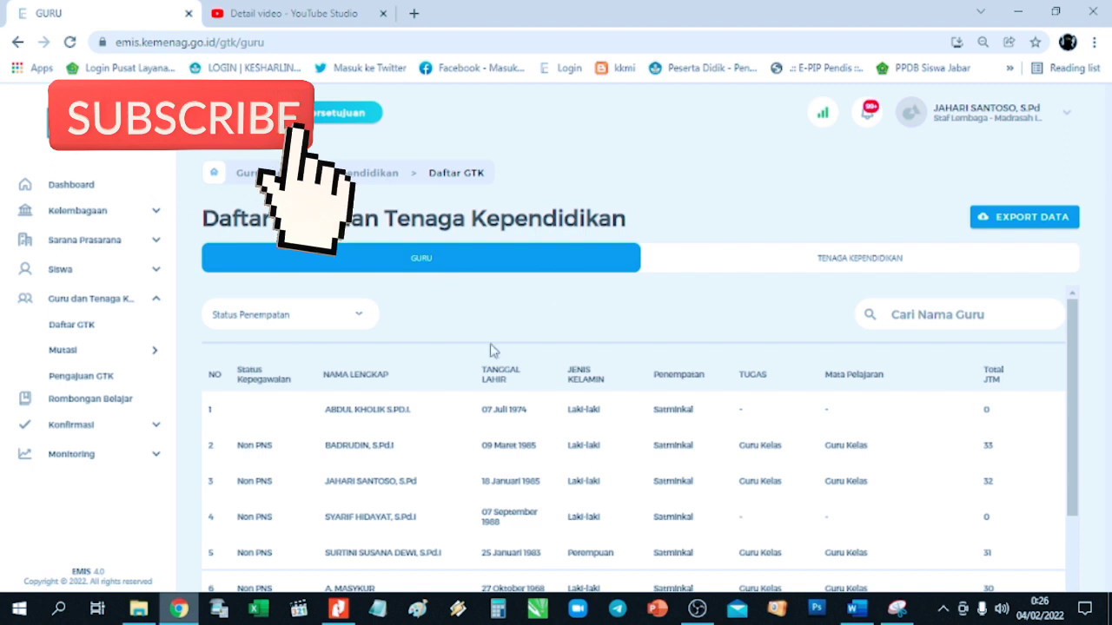
scroll(601, 439, down, 2)
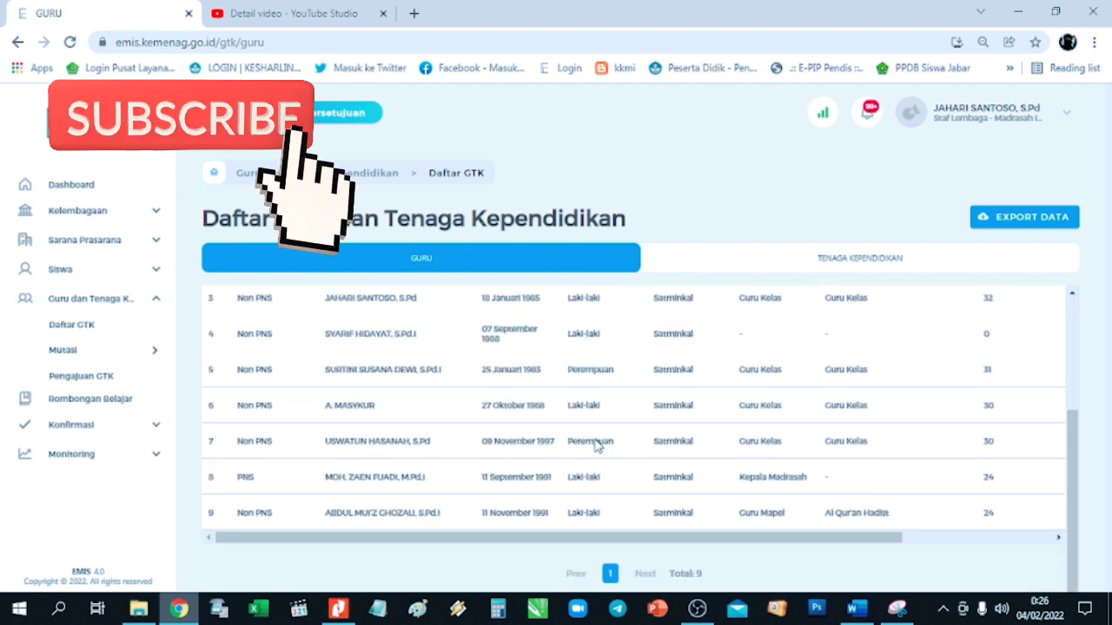
click(84, 456)
click(82, 485)
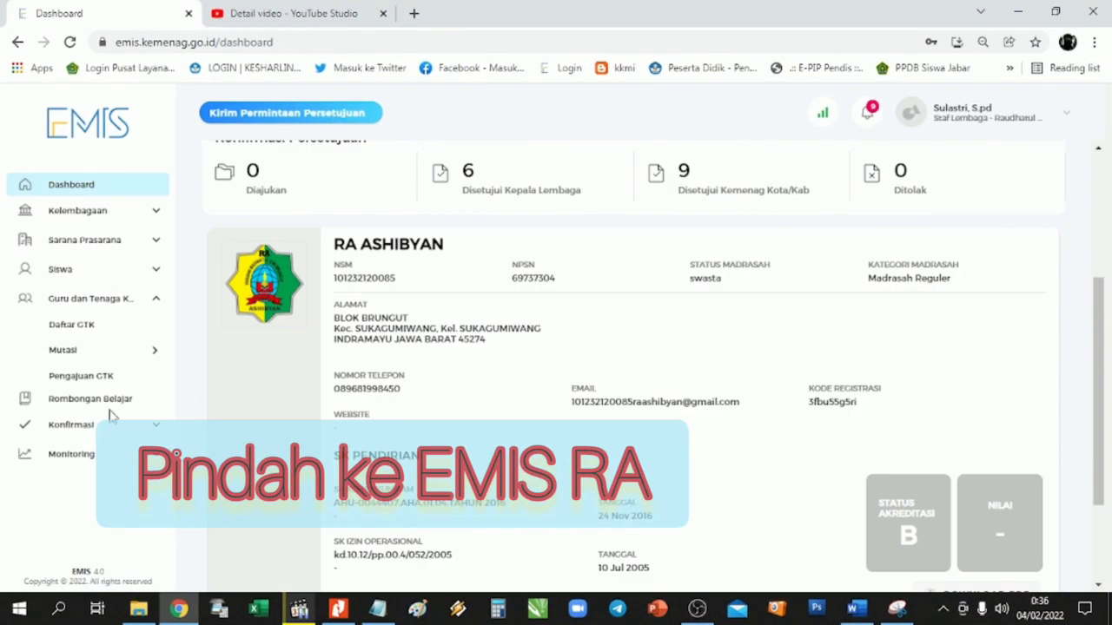
- Review Daftar GTK and Data GTK monitoring, where Tugas Utama shows 3 of 4, then return to the list
click(78, 324)
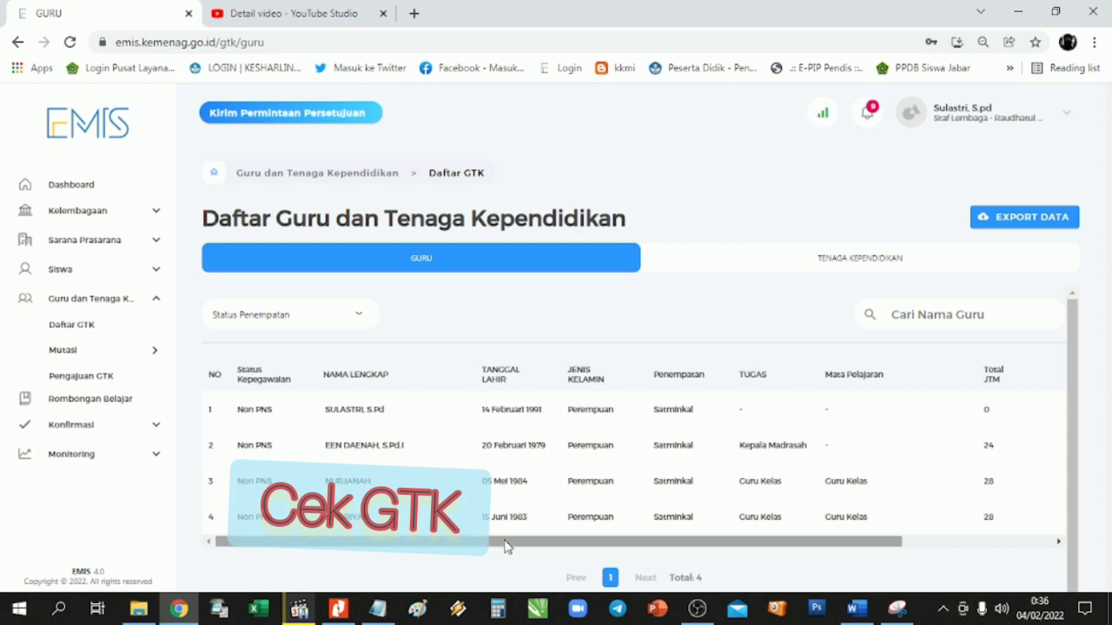
drag(632, 549, 847, 553)
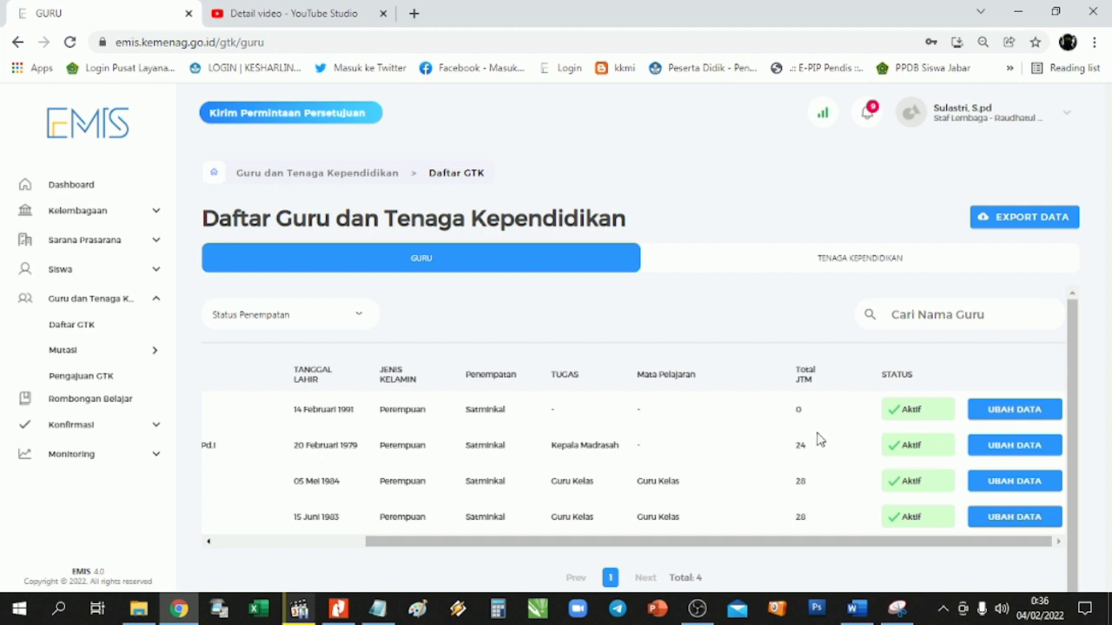
click(109, 460)
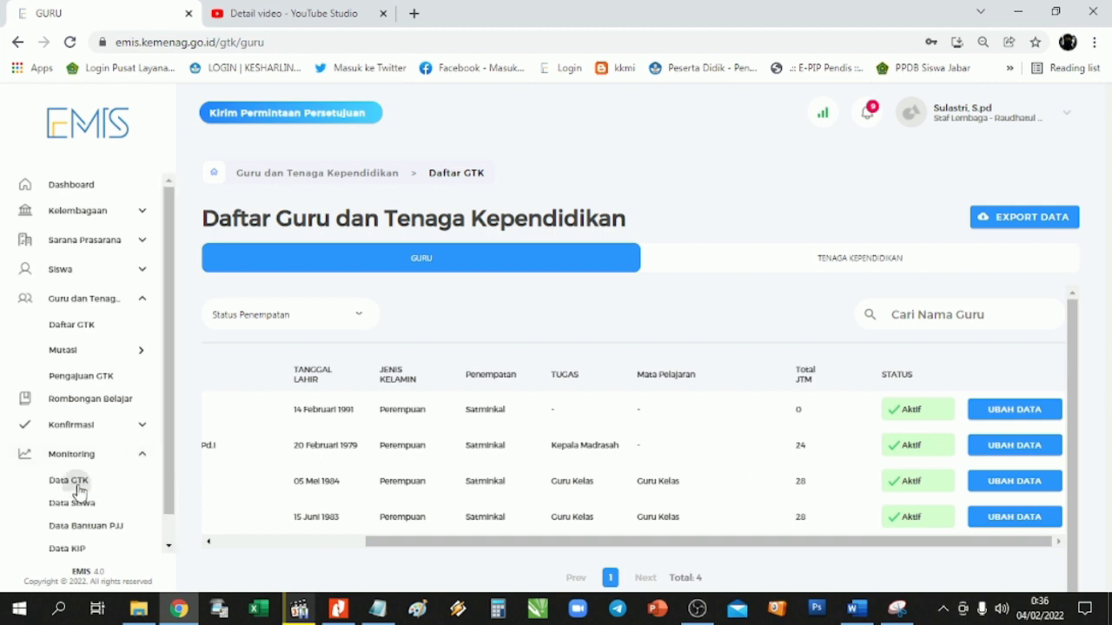
click(75, 486)
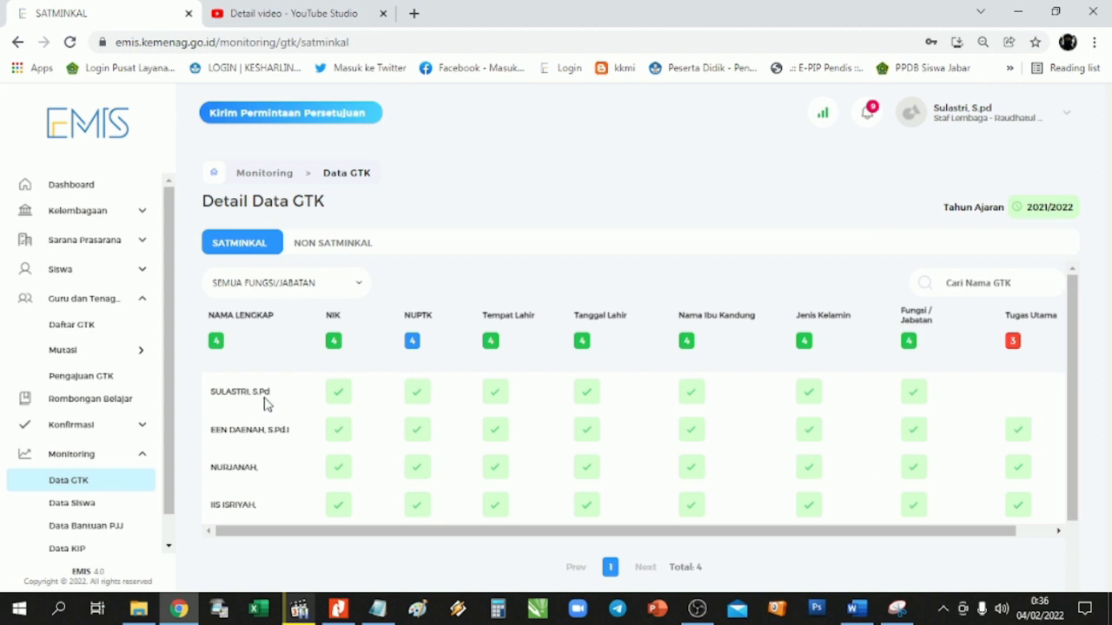
drag(526, 531, 744, 522)
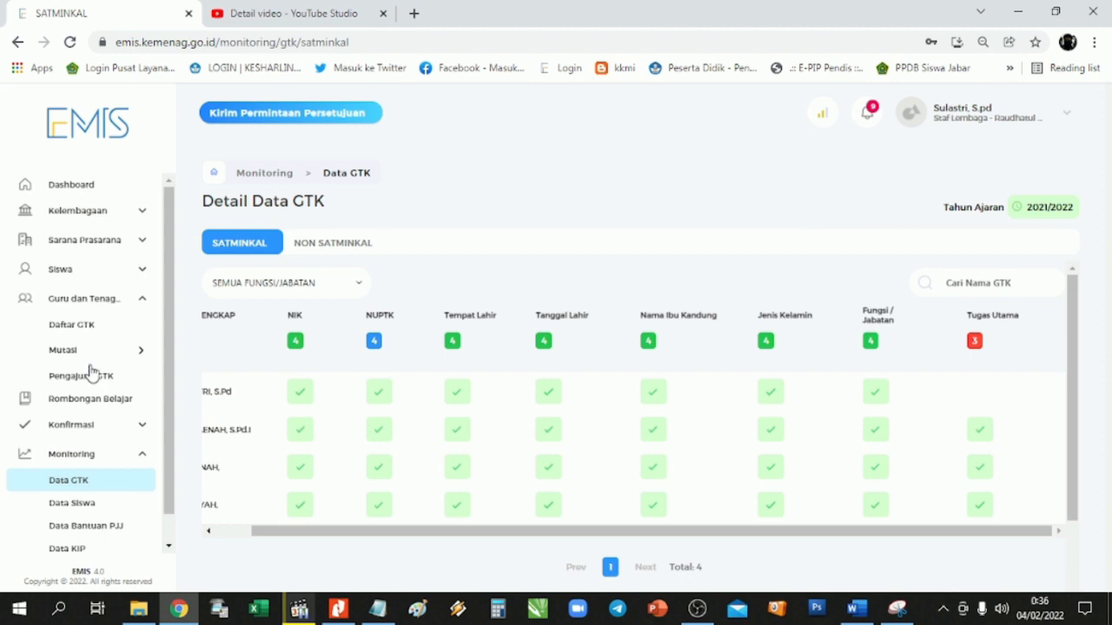
click(76, 327)
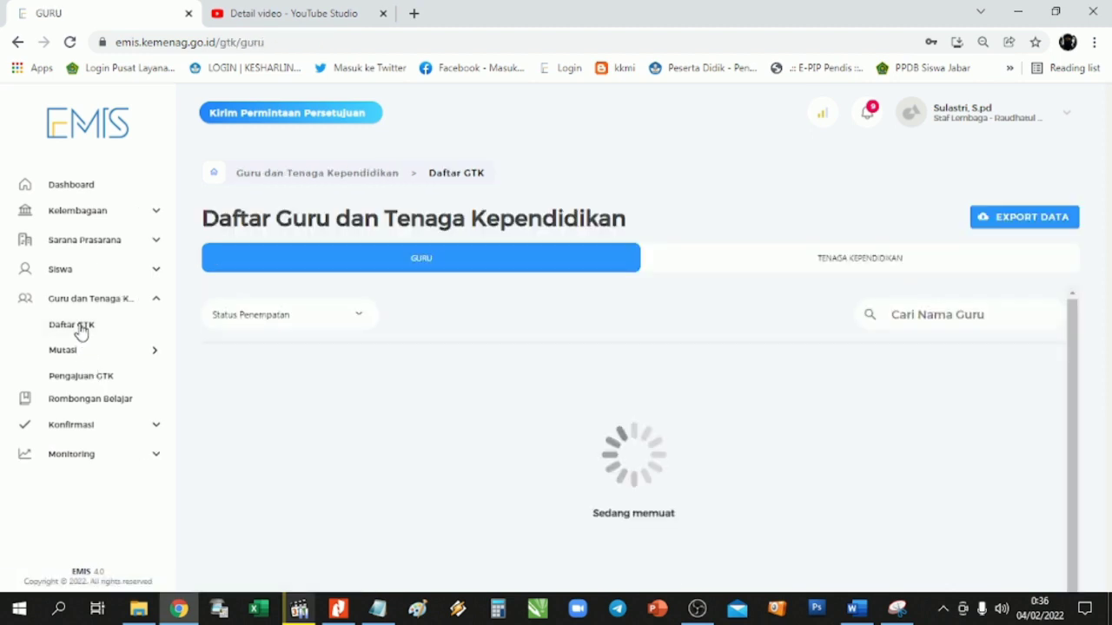
- Scroll the teacher table and open the first teacher's record with UBAH DATA
drag(683, 545, 968, 547)
drag(665, 541, 856, 554)
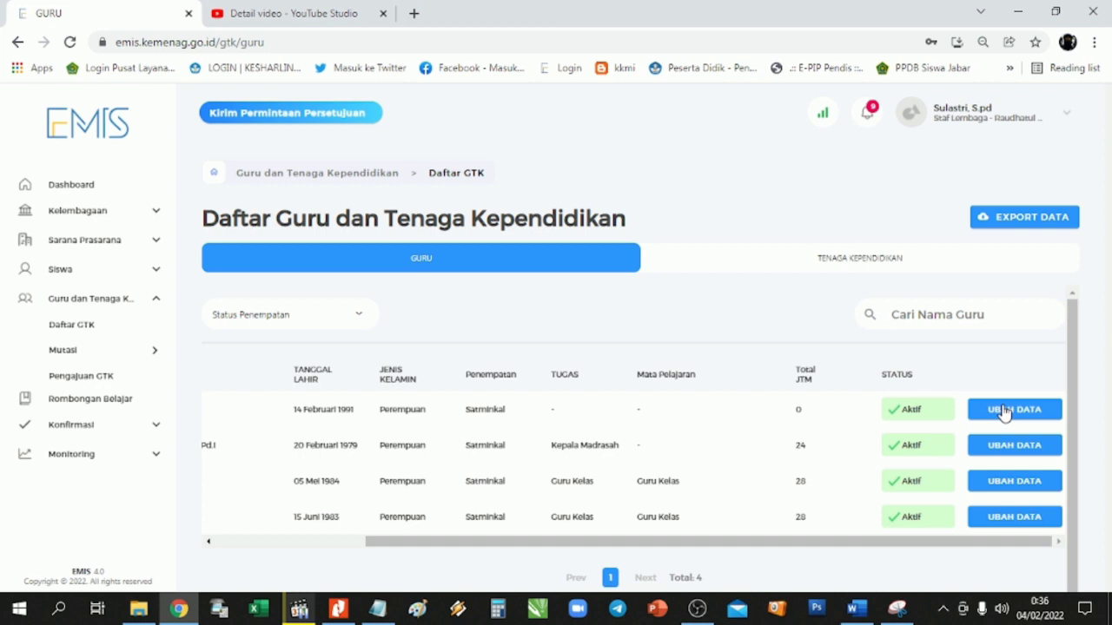
drag(660, 540, 941, 503)
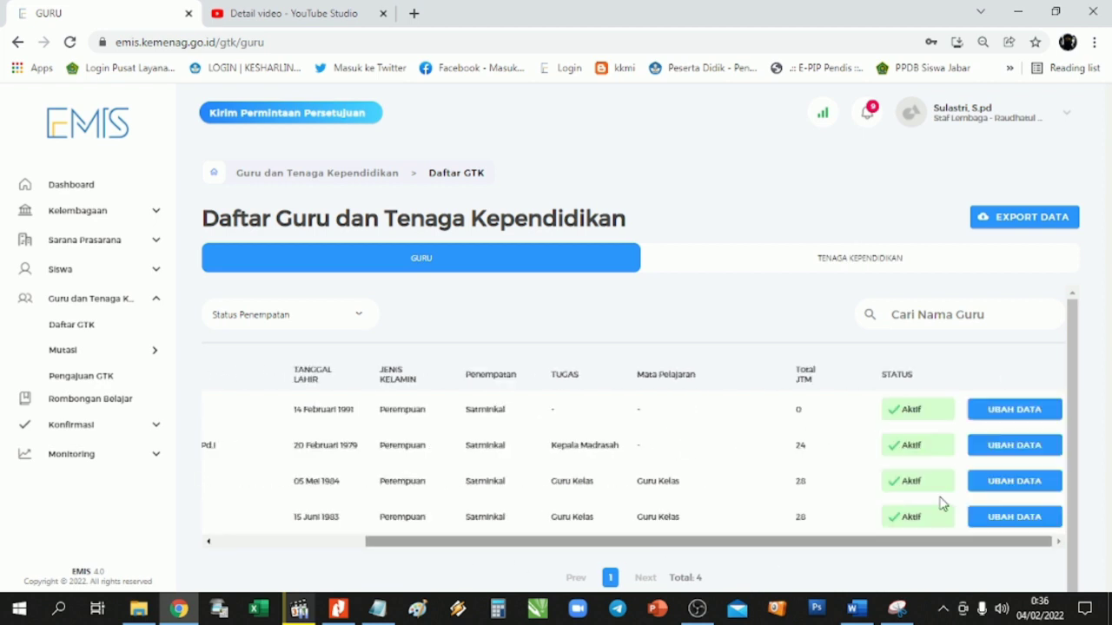
click(1016, 411)
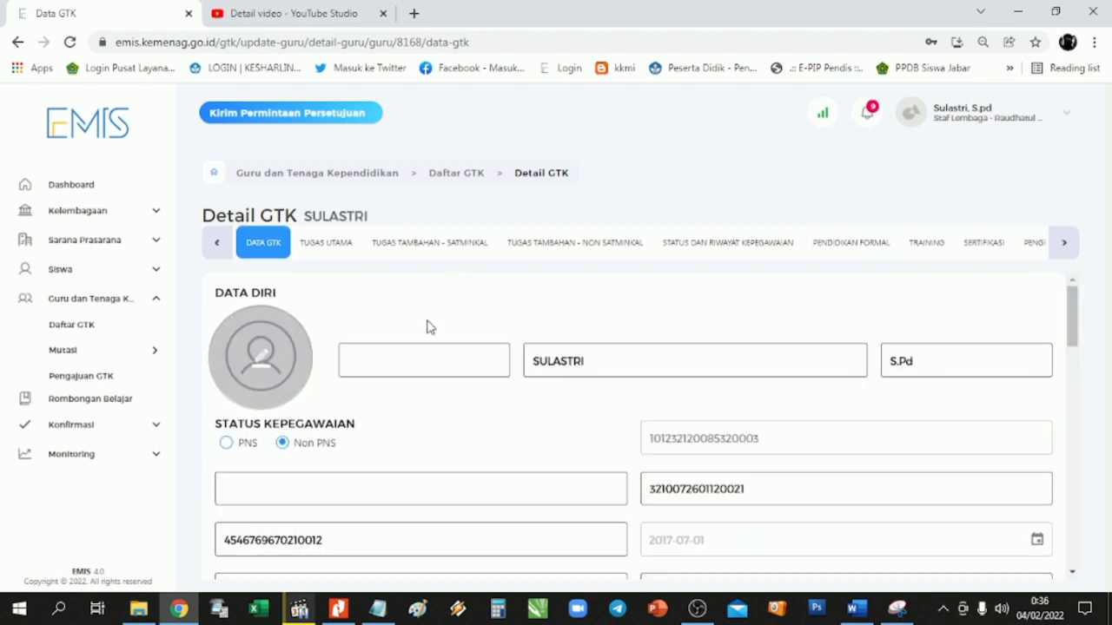
- Show the teacher's TUGAS UTAMA records and reload the page so TAMBAH appears
scroll(347, 348, down, 2)
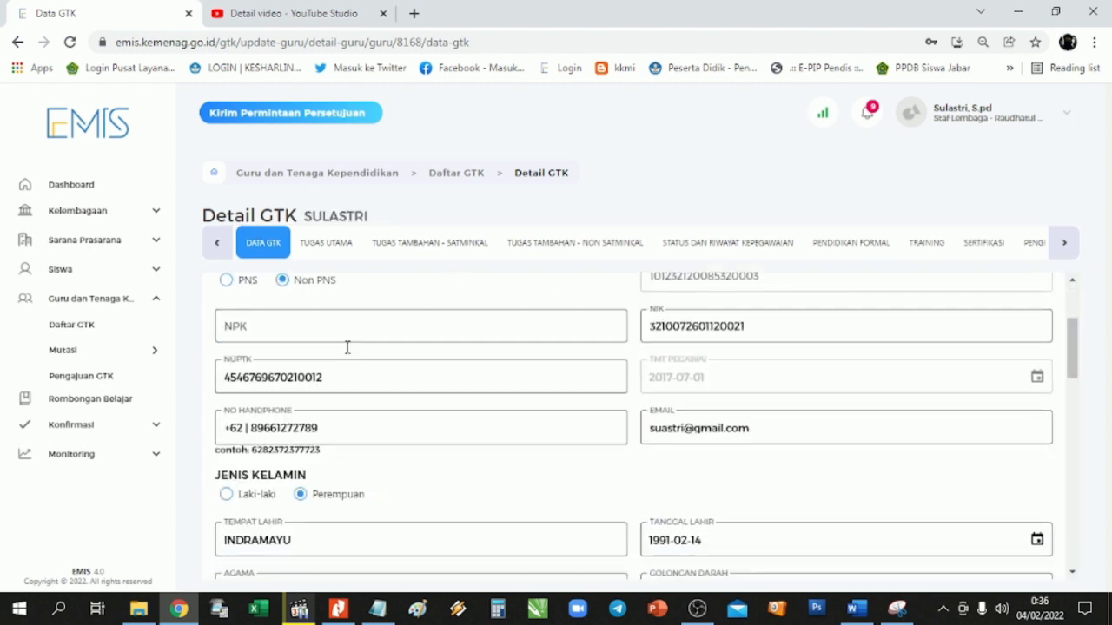
click(315, 245)
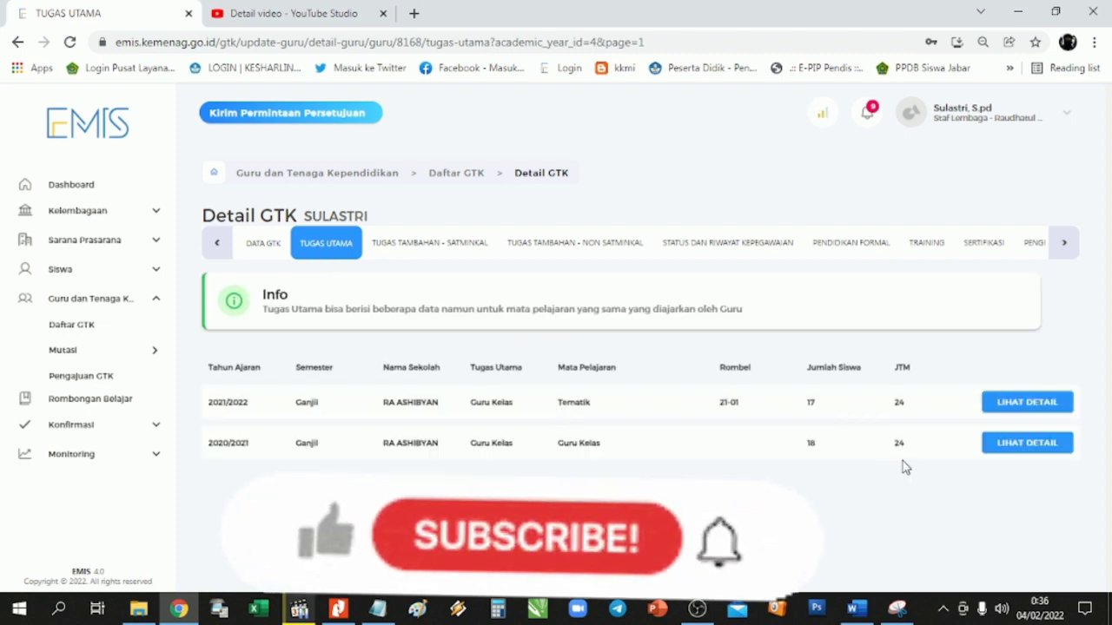
click(73, 42)
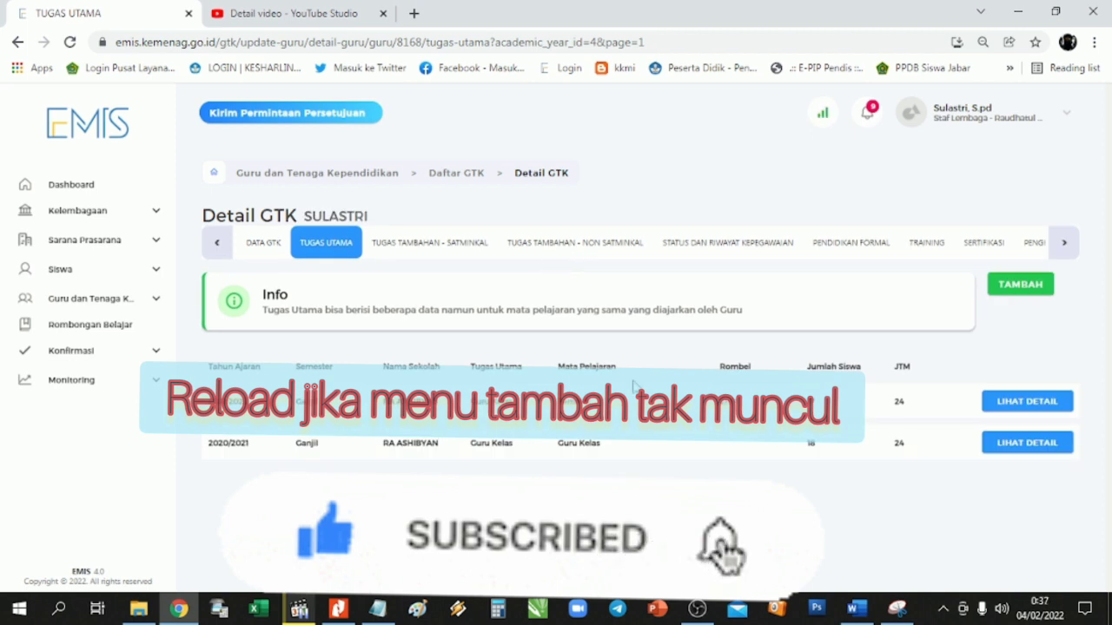
- Start a new main duty with activity type pembelajaran and duty type Guru Kelas
click(1018, 285)
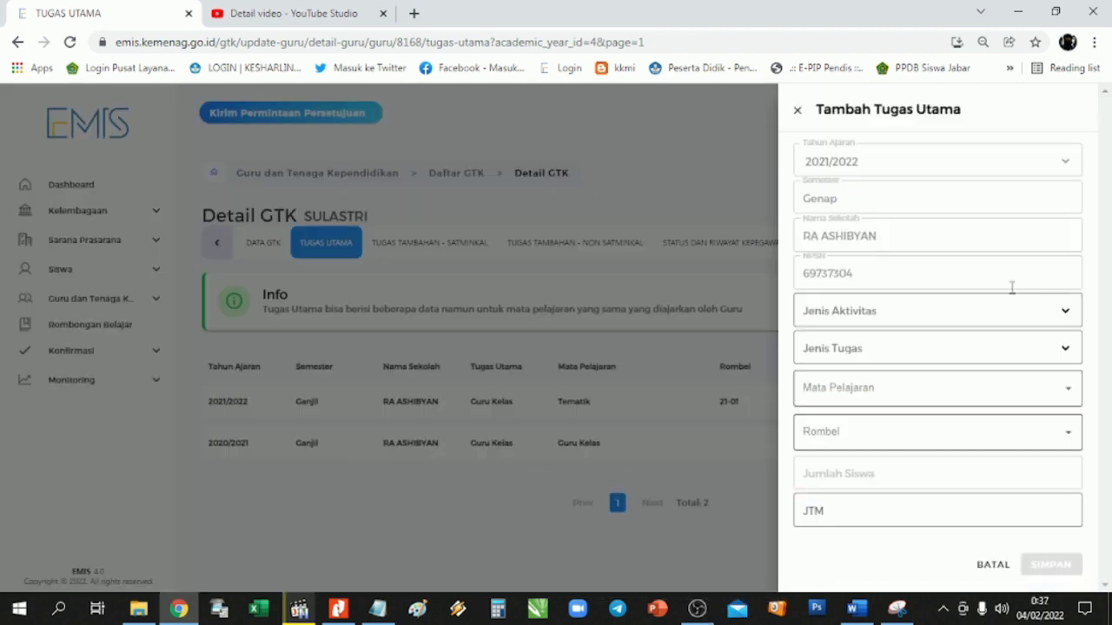
click(873, 317)
click(837, 351)
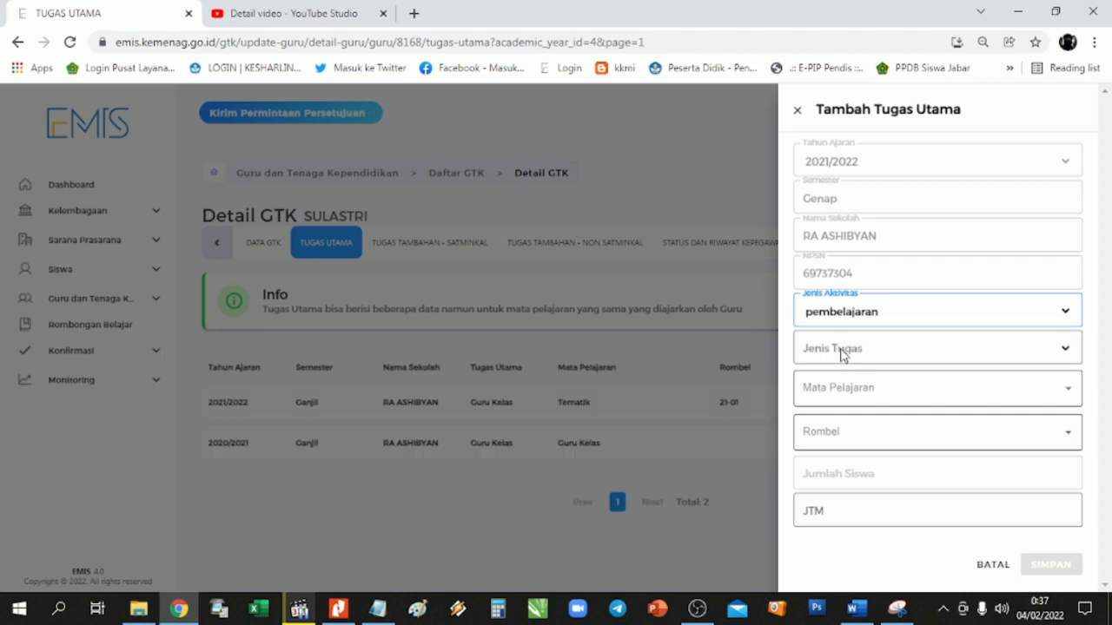
click(841, 353)
click(847, 389)
click(860, 356)
click(849, 375)
- Set the duty's subject to Guru Kelas
click(852, 389)
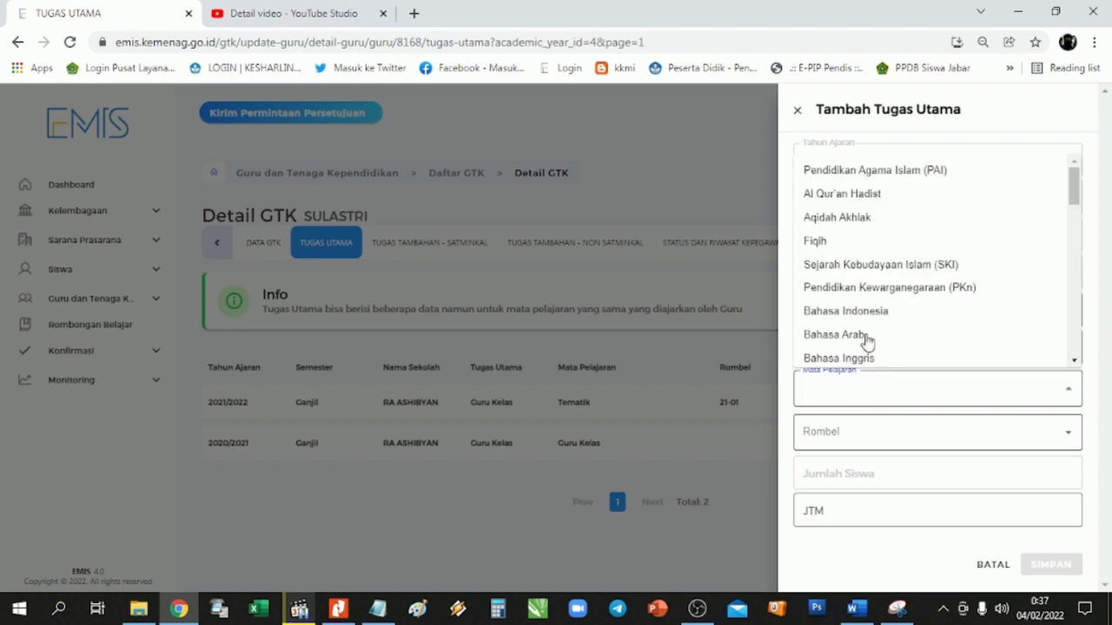
scroll(881, 243, down, 4)
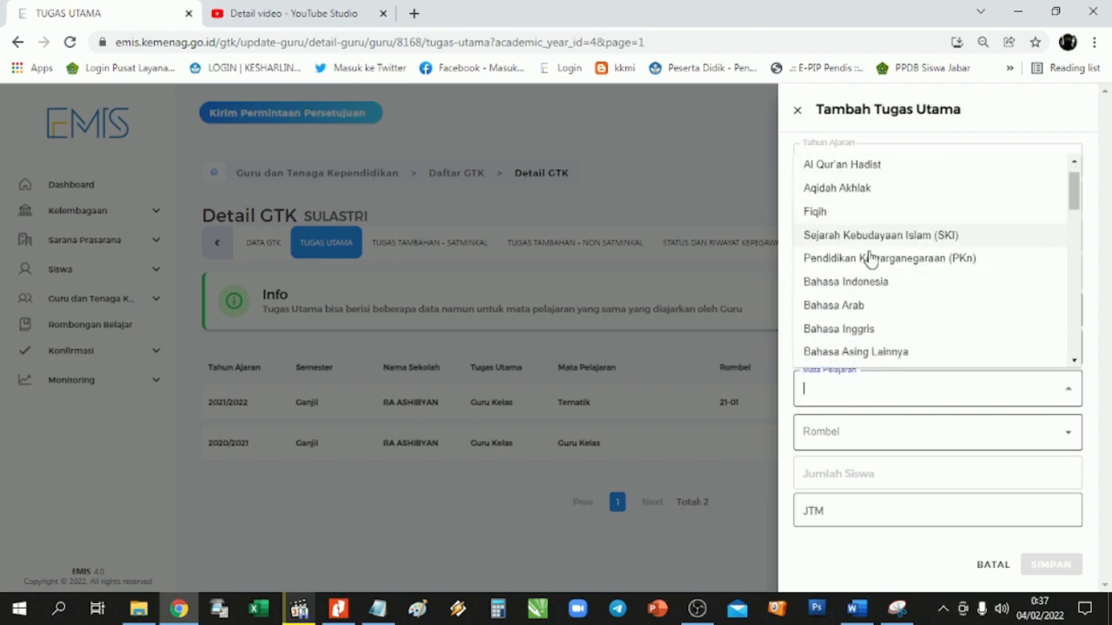
scroll(851, 265, down, 2)
scroll(857, 277, up, 6)
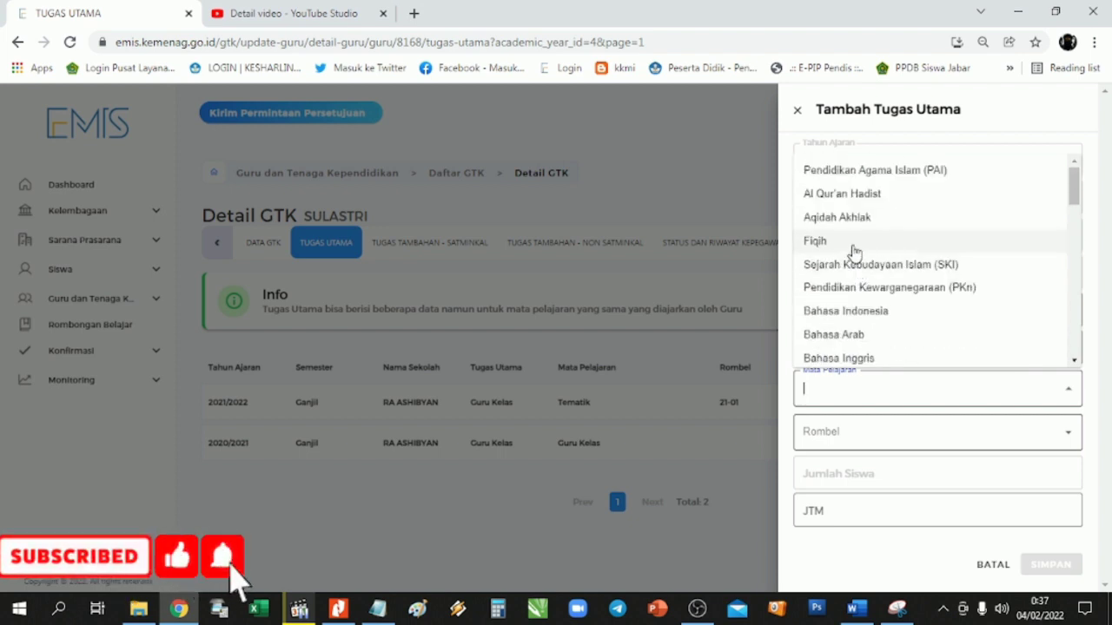
scroll(853, 257, down, 2)
scroll(854, 271, down, 5)
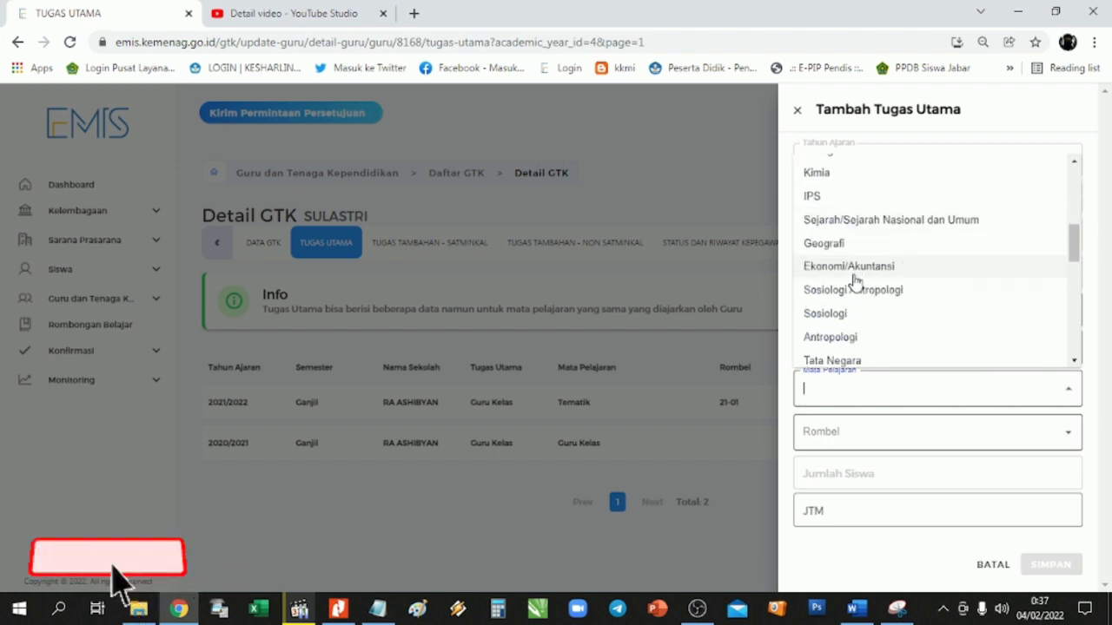
scroll(857, 278, down, 4)
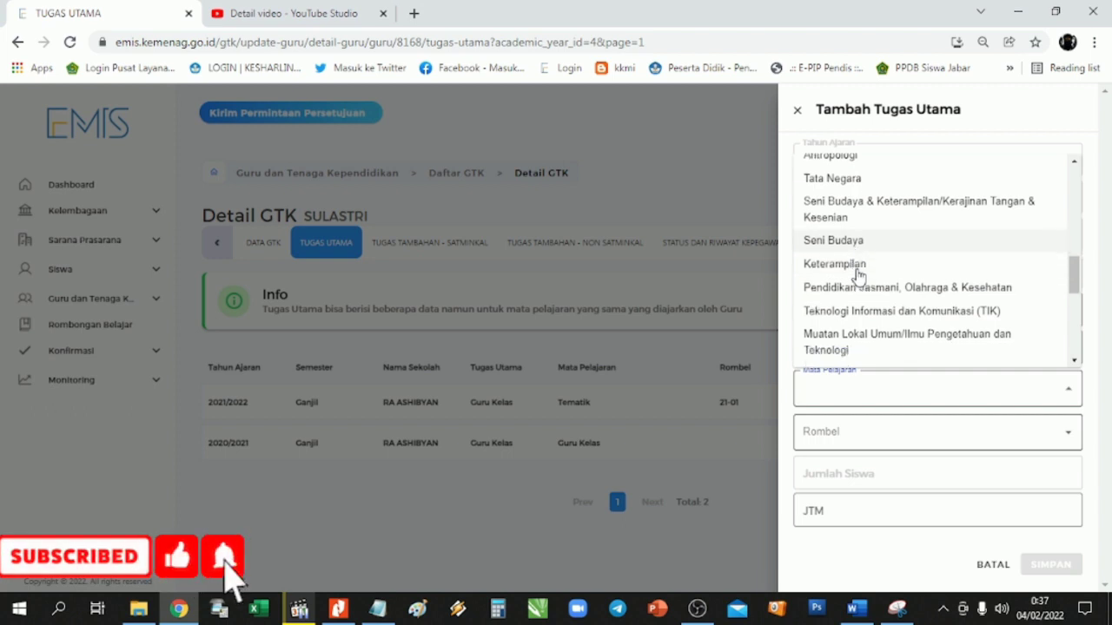
click(847, 277)
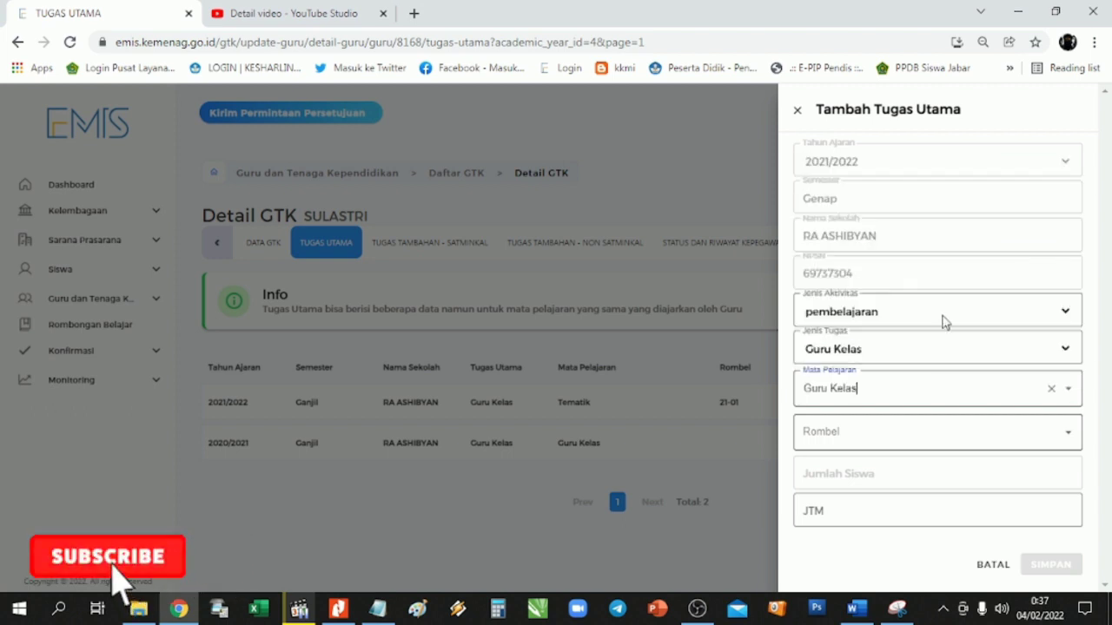
- Assign Rombel Kelompok B-01 with 28 JTM and save the main duty
click(855, 434)
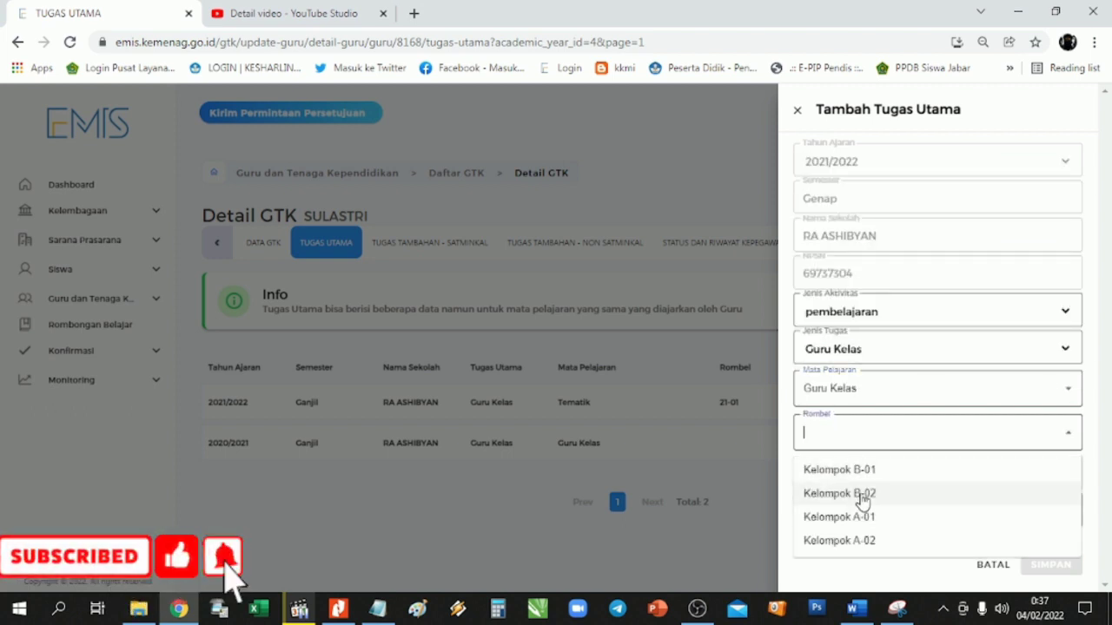
click(875, 467)
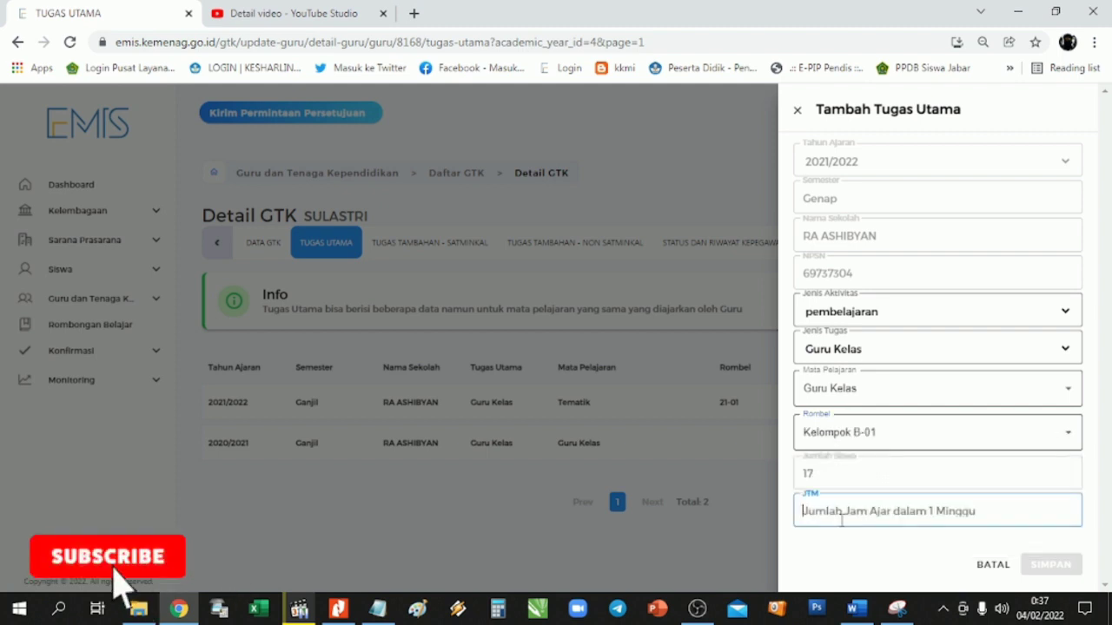
text(28)
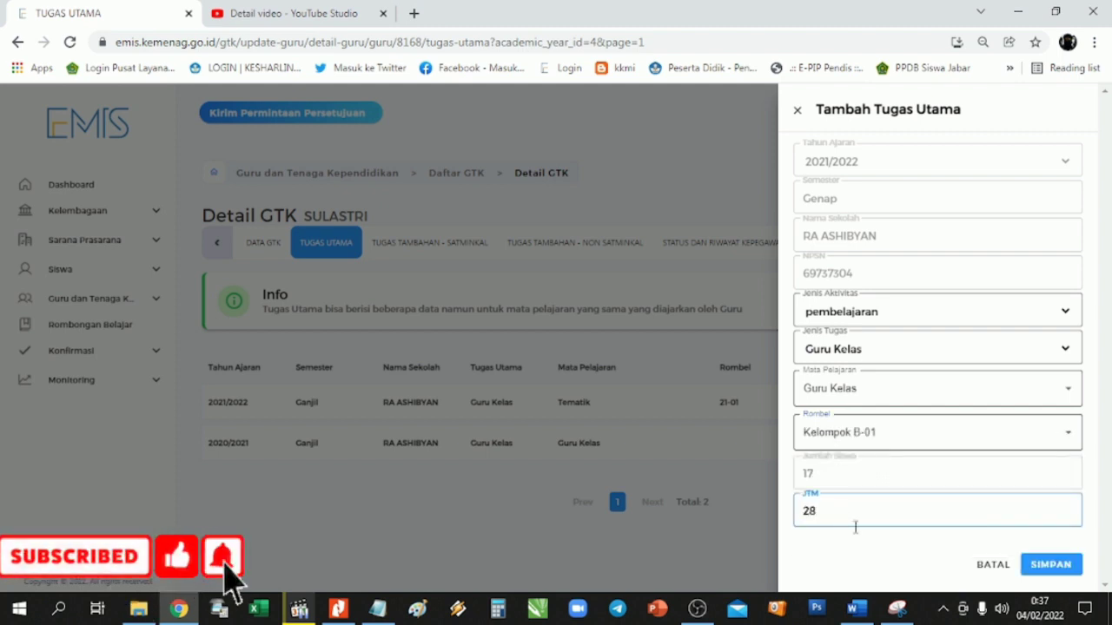
click(1051, 569)
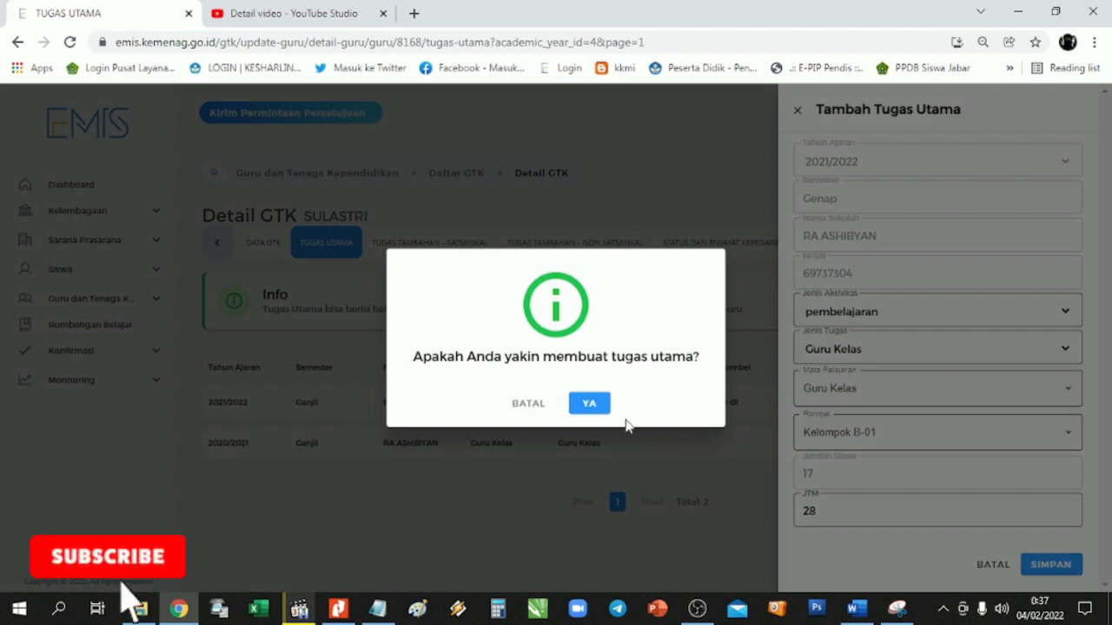
click(600, 408)
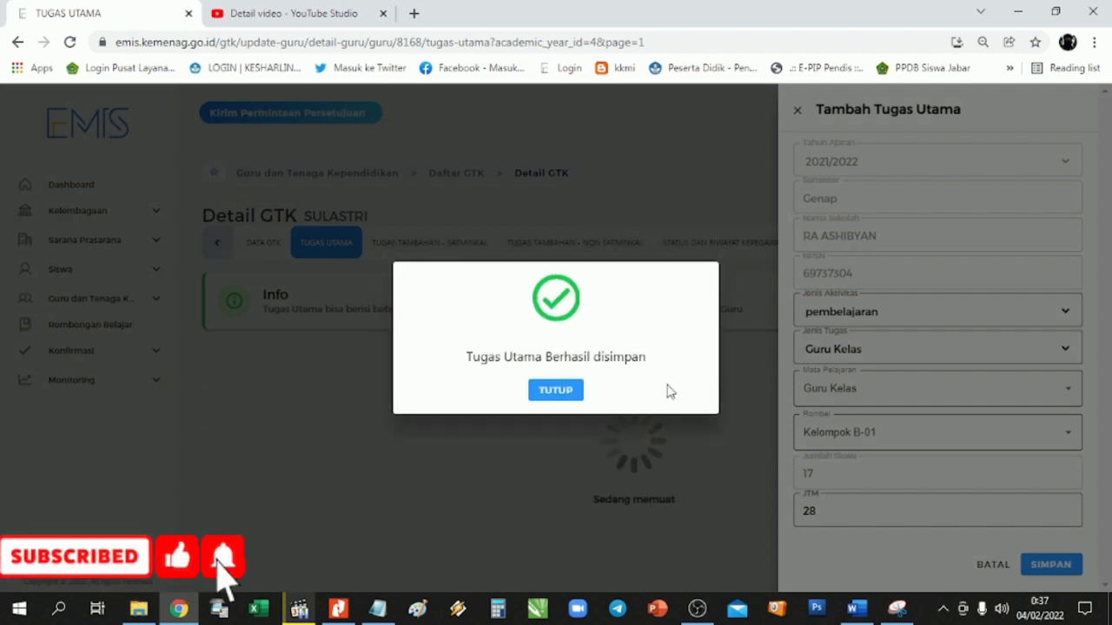
click(545, 390)
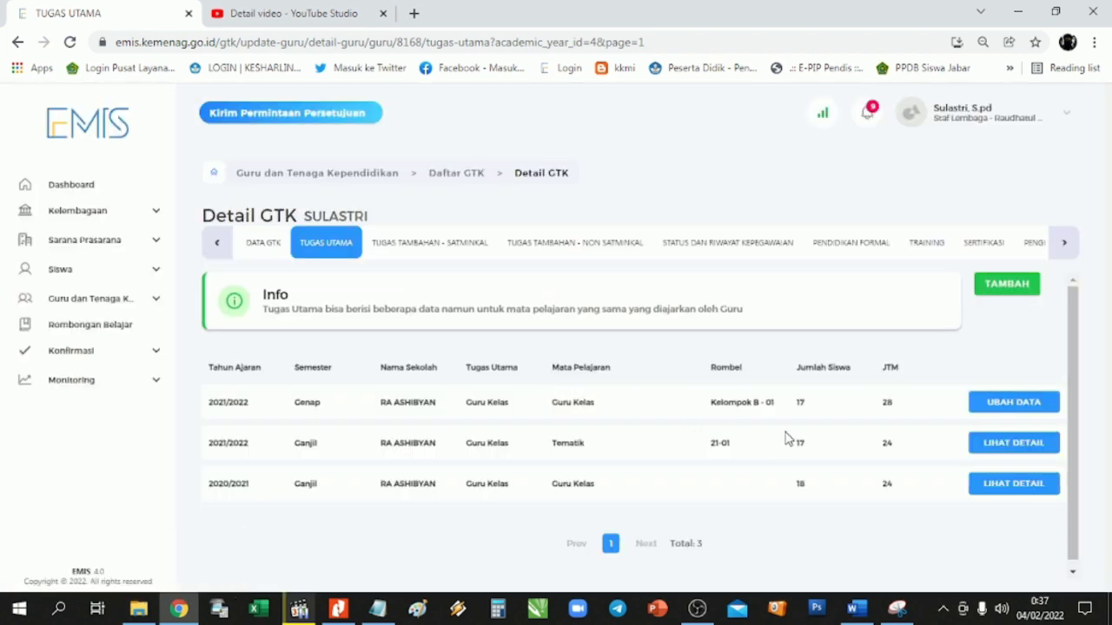
- Open the Daftar GTK teacher list and scroll across its columns
click(72, 326)
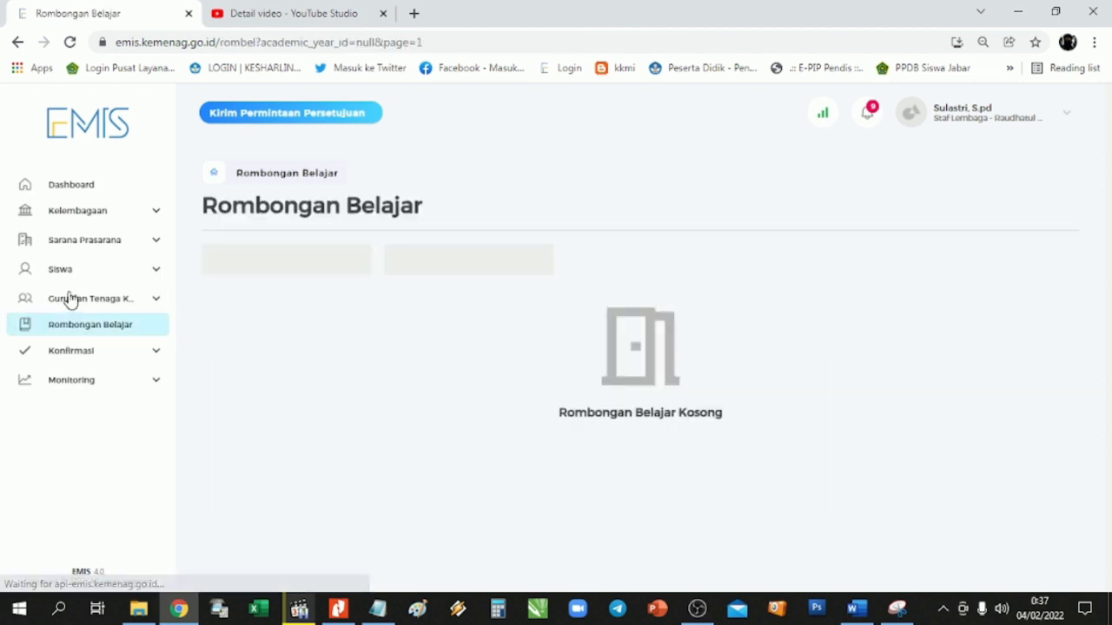
click(70, 298)
click(75, 327)
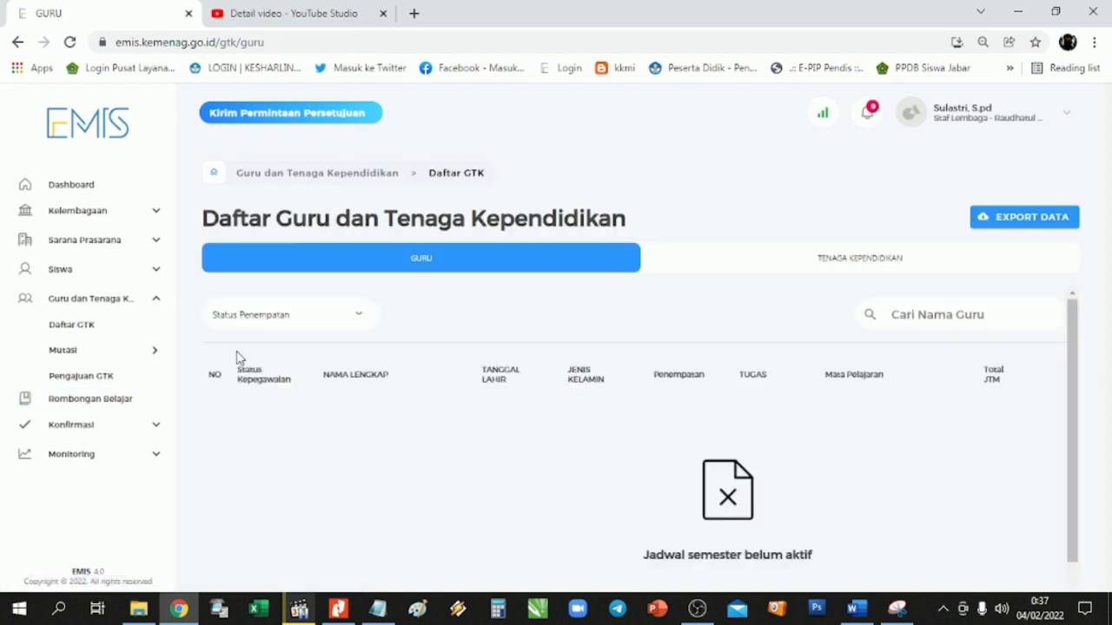
drag(769, 542, 885, 532)
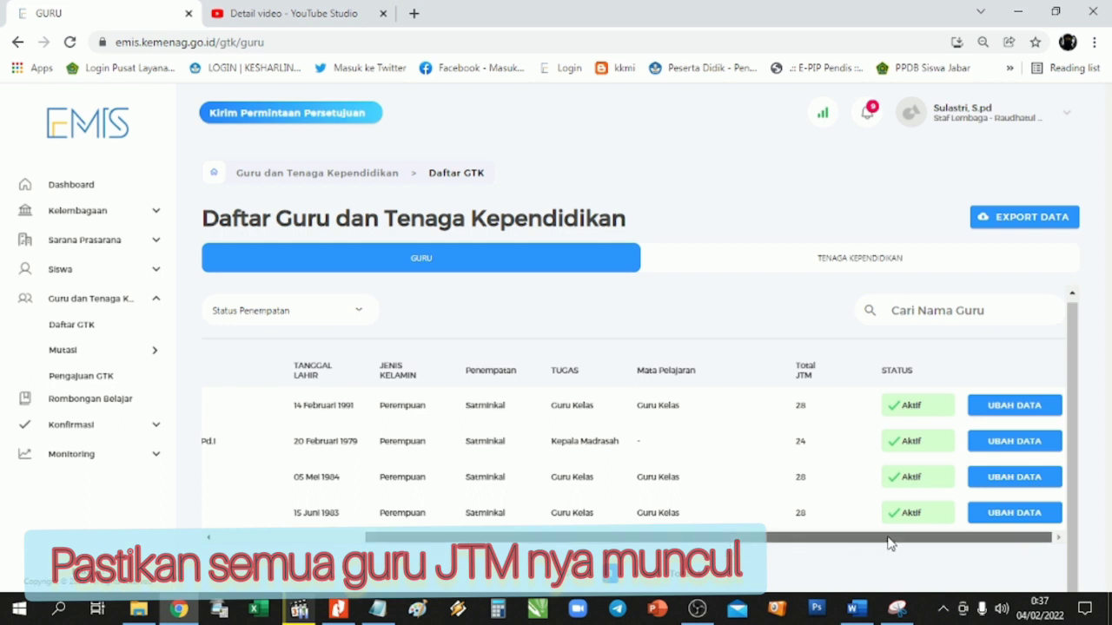
drag(723, 533, 968, 525)
- Check Data GTK monitoring shows Tugas Utama complete for all 4 teachers, then return to Daftar GTK
click(63, 456)
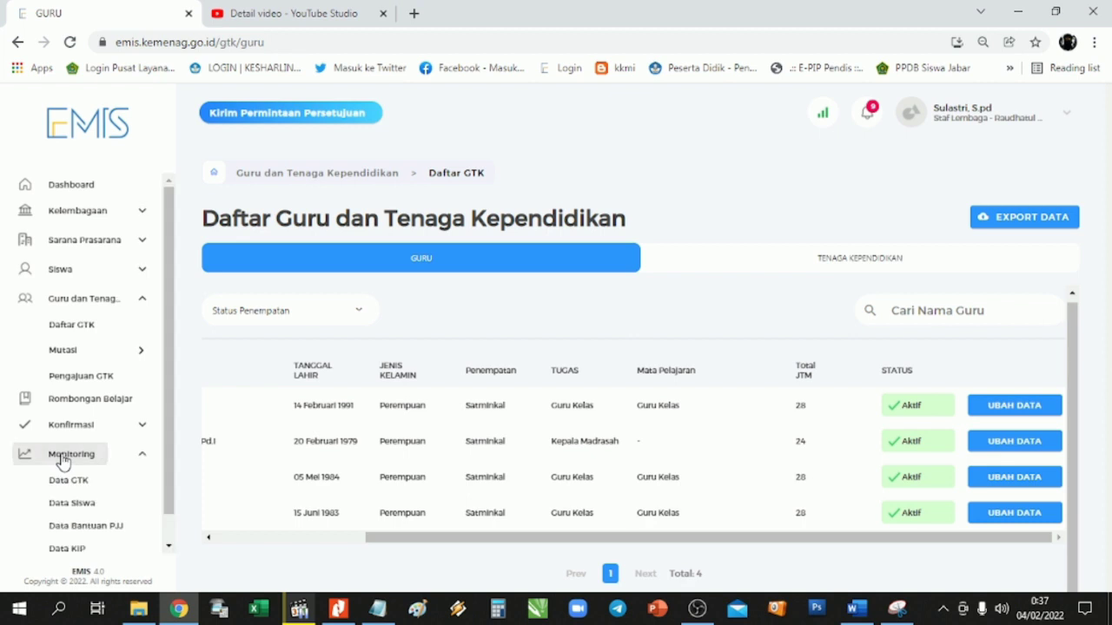
click(69, 485)
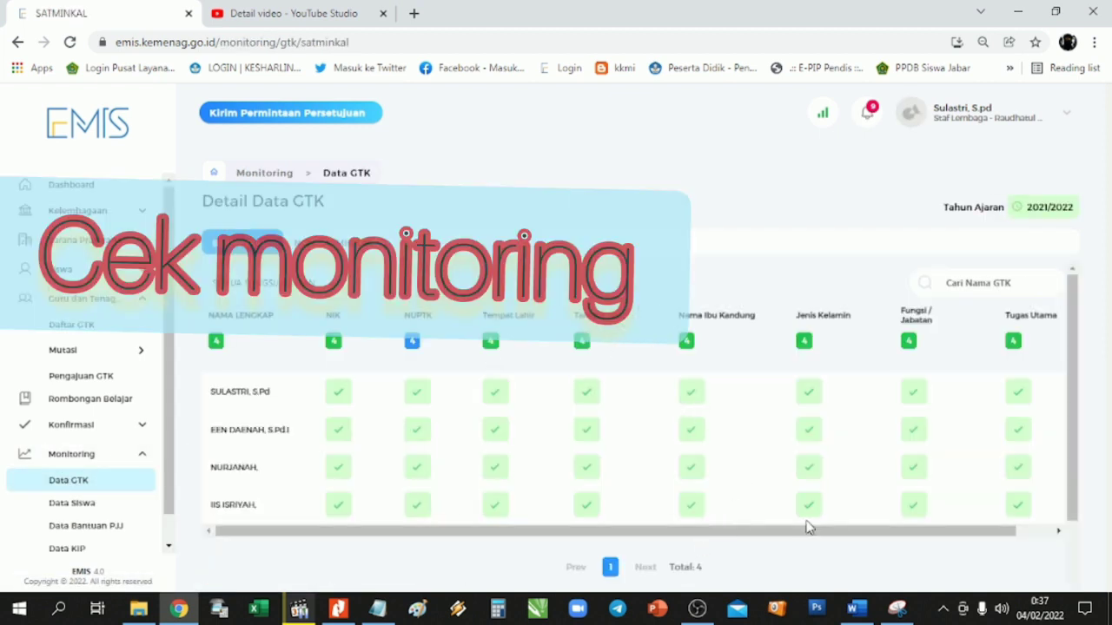
scroll(950, 536, right, 1)
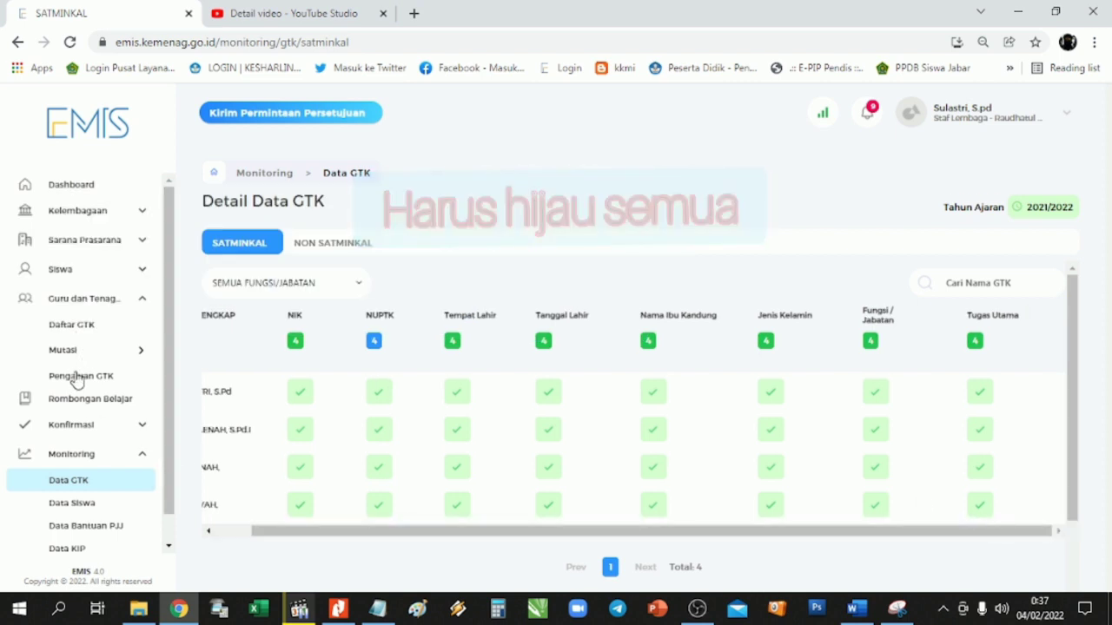
click(68, 324)
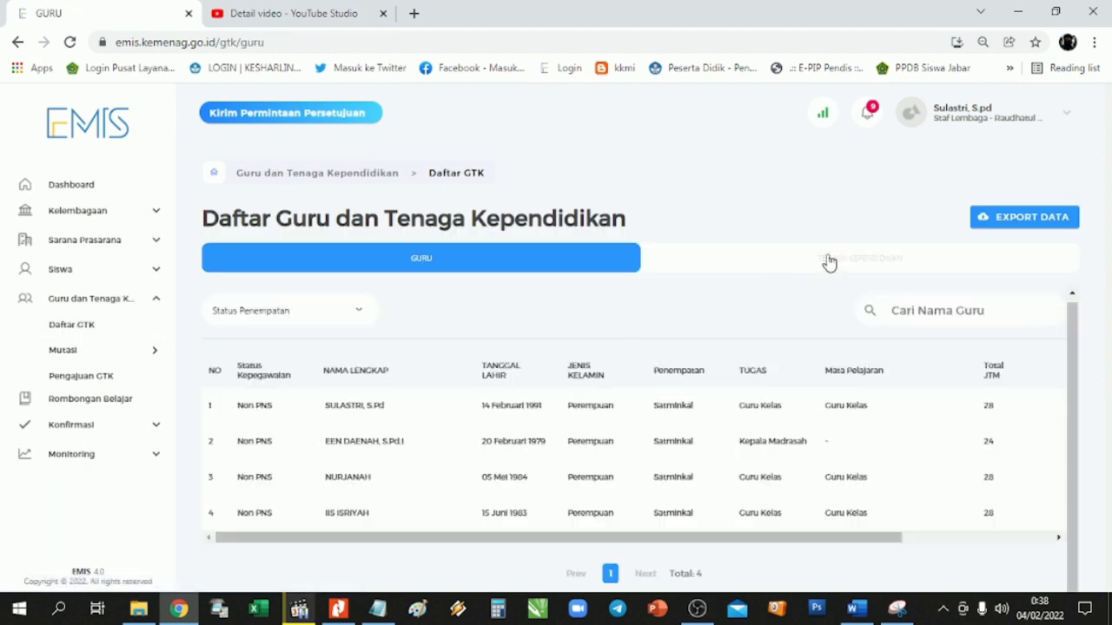
- Confirm the TENAGA KEPENDIDIKAN tab is empty, then view the dashboard's Akun section
click(829, 261)
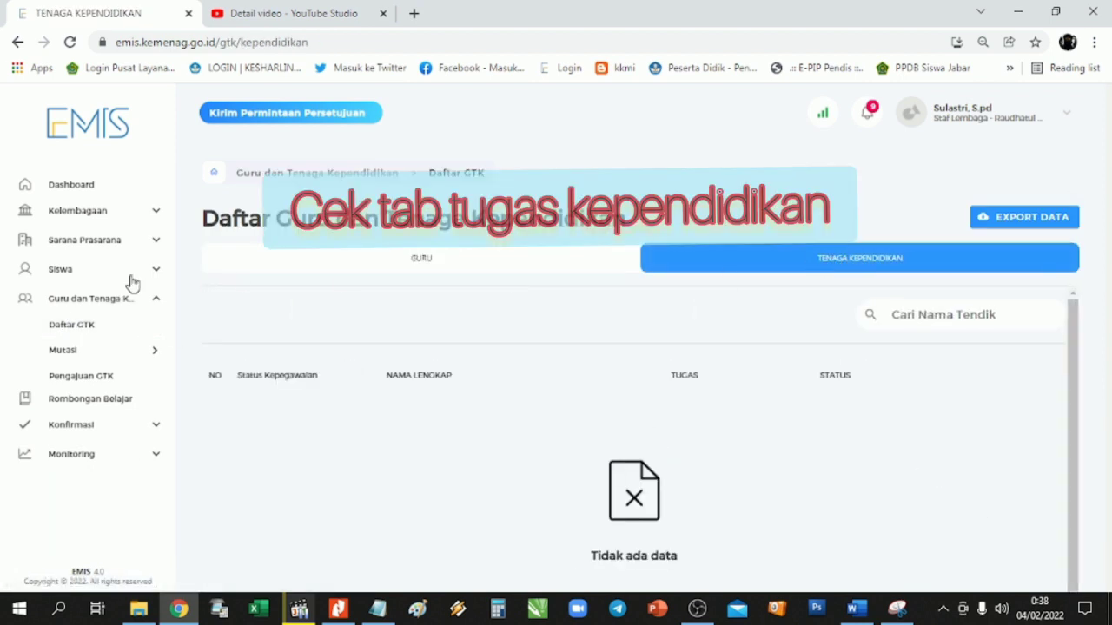
click(83, 186)
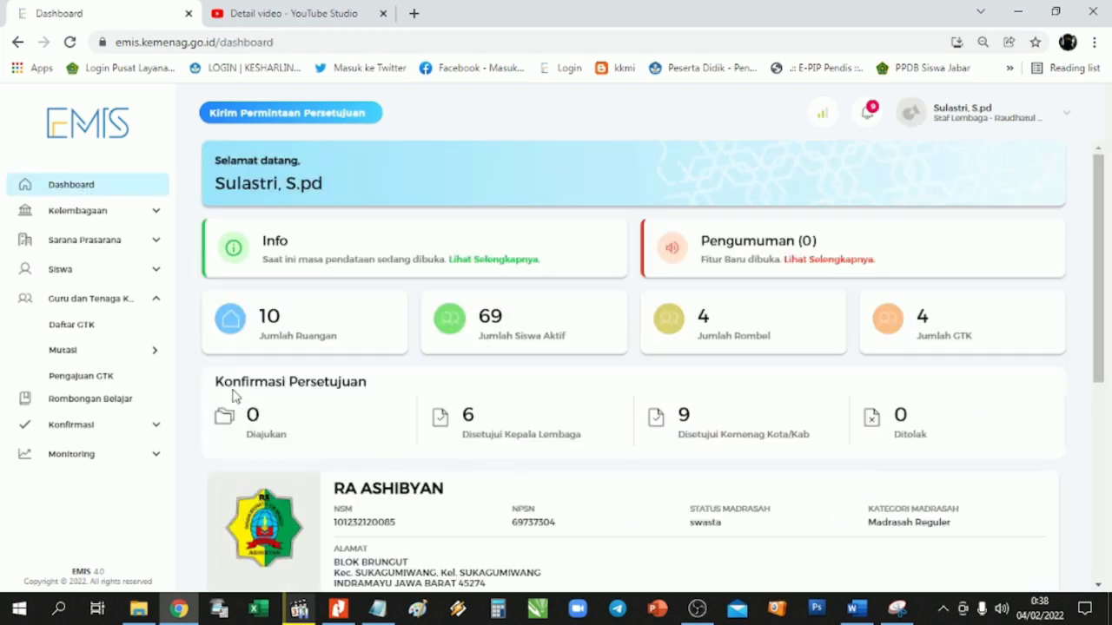
scroll(240, 399, down, 5)
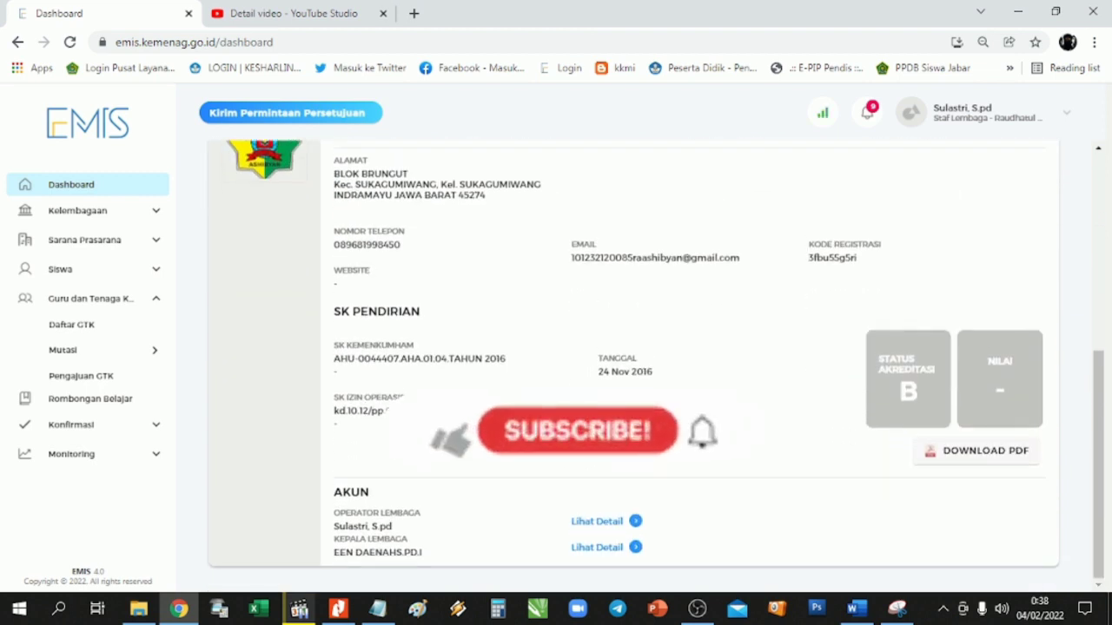